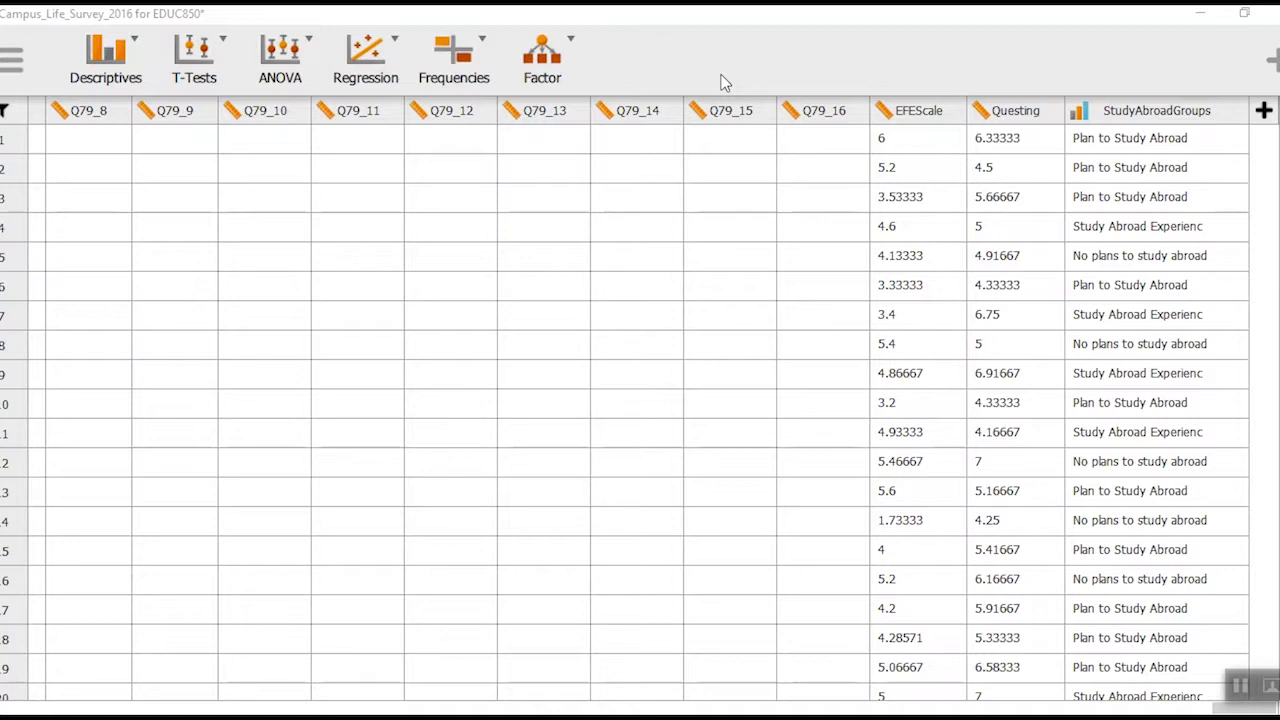
Step: Start a classical independent samples t-test and assign Gender as its grouping variable
{"action": "left_click", "coordinate": [203, 65]}
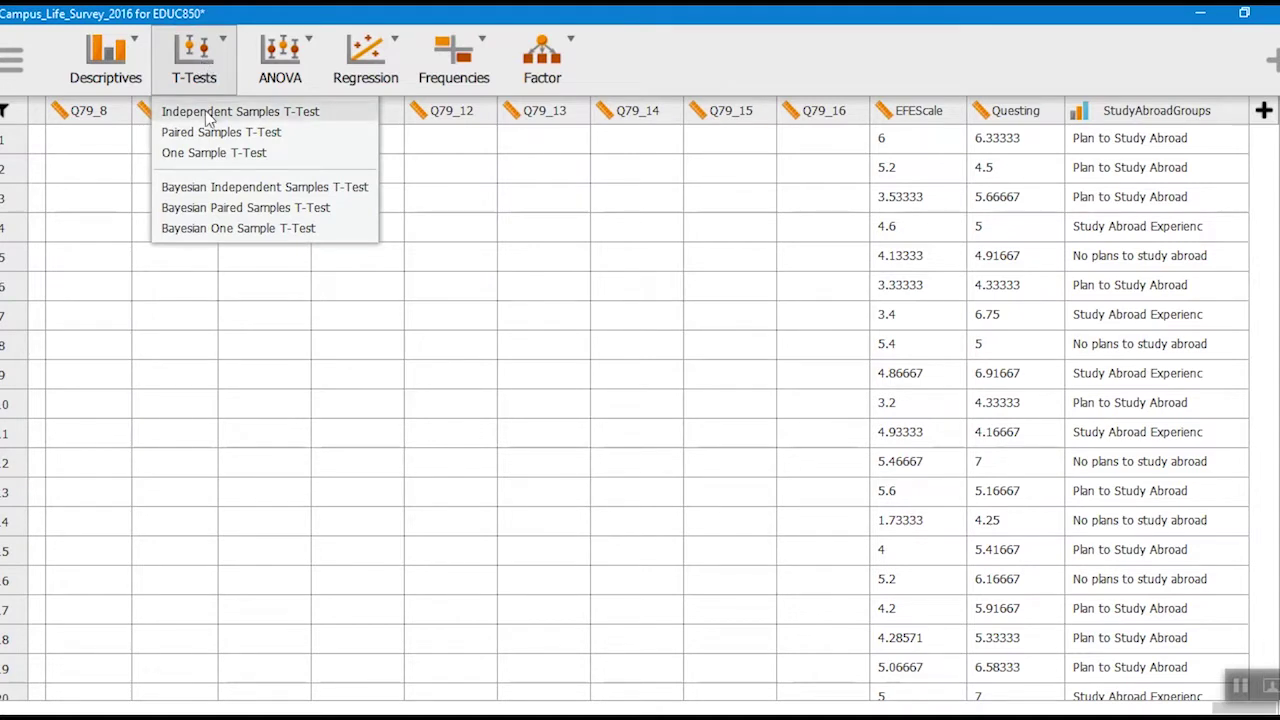
{"action": "left_click", "coordinate": [208, 118]}
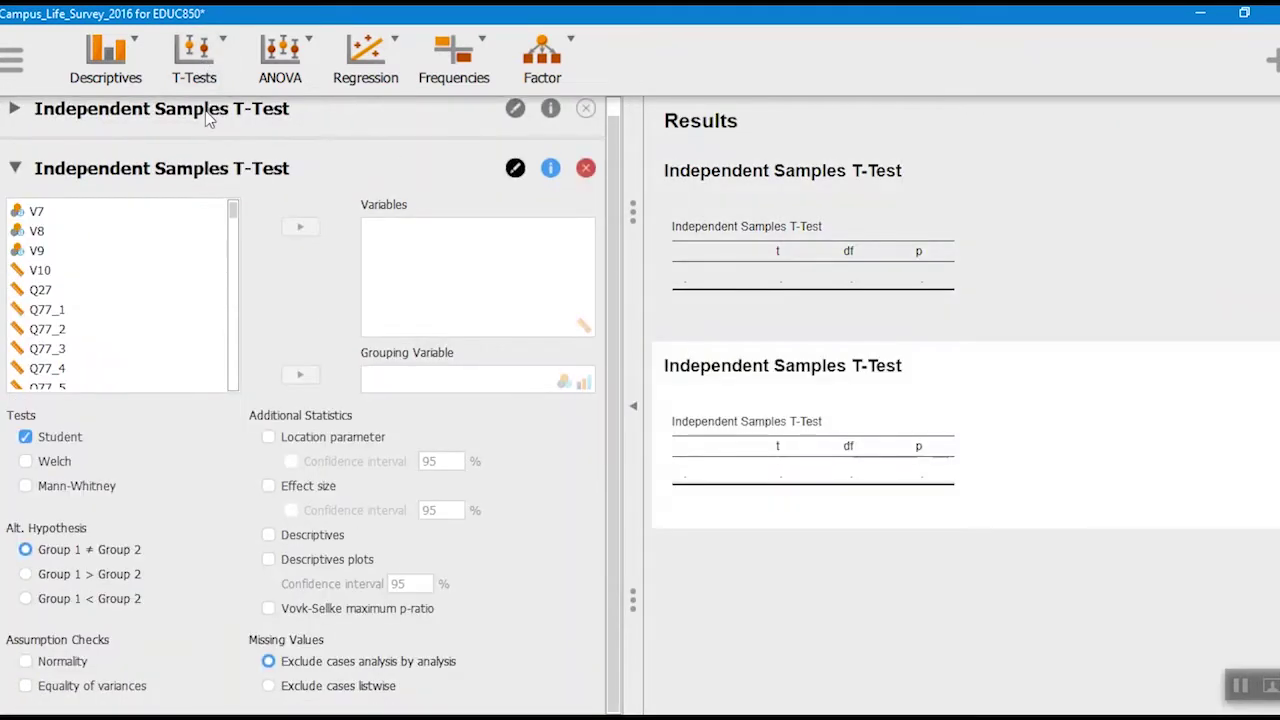
{"action": "left_click_drag", "start_coordinate": [231, 211], "coordinate": [232, 367]}
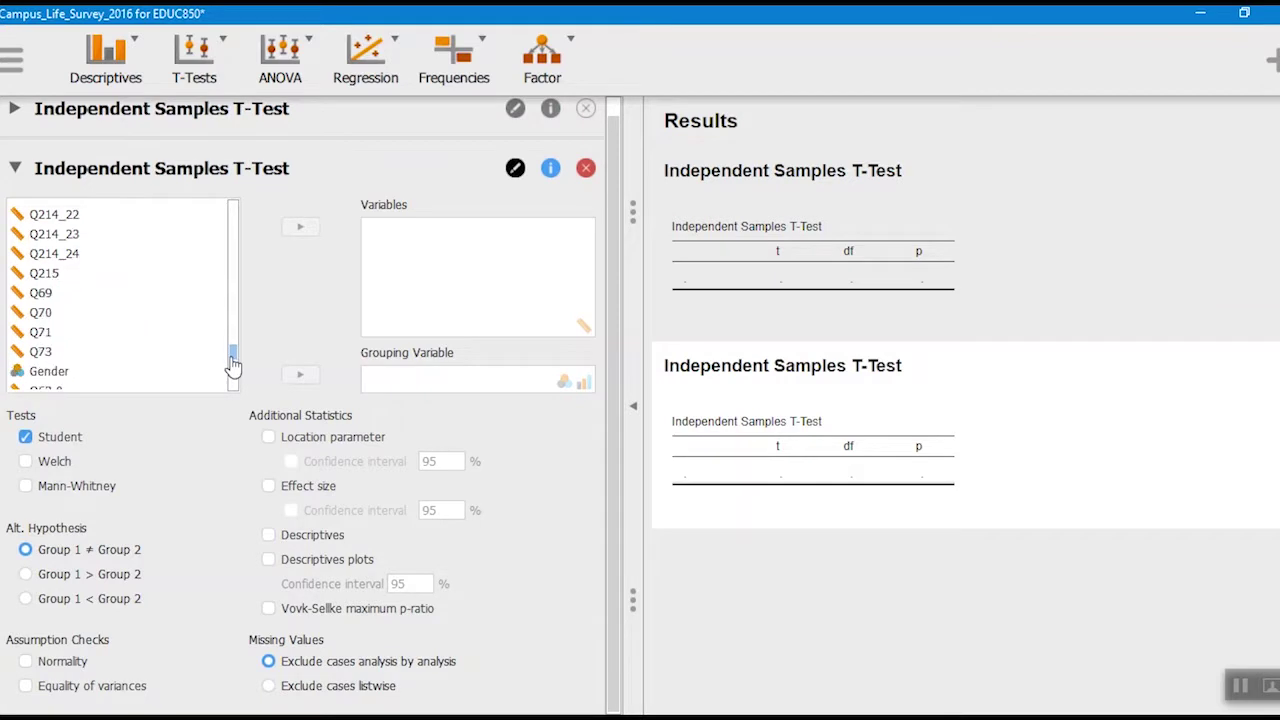
{"action": "left_click", "coordinate": [60, 371]}
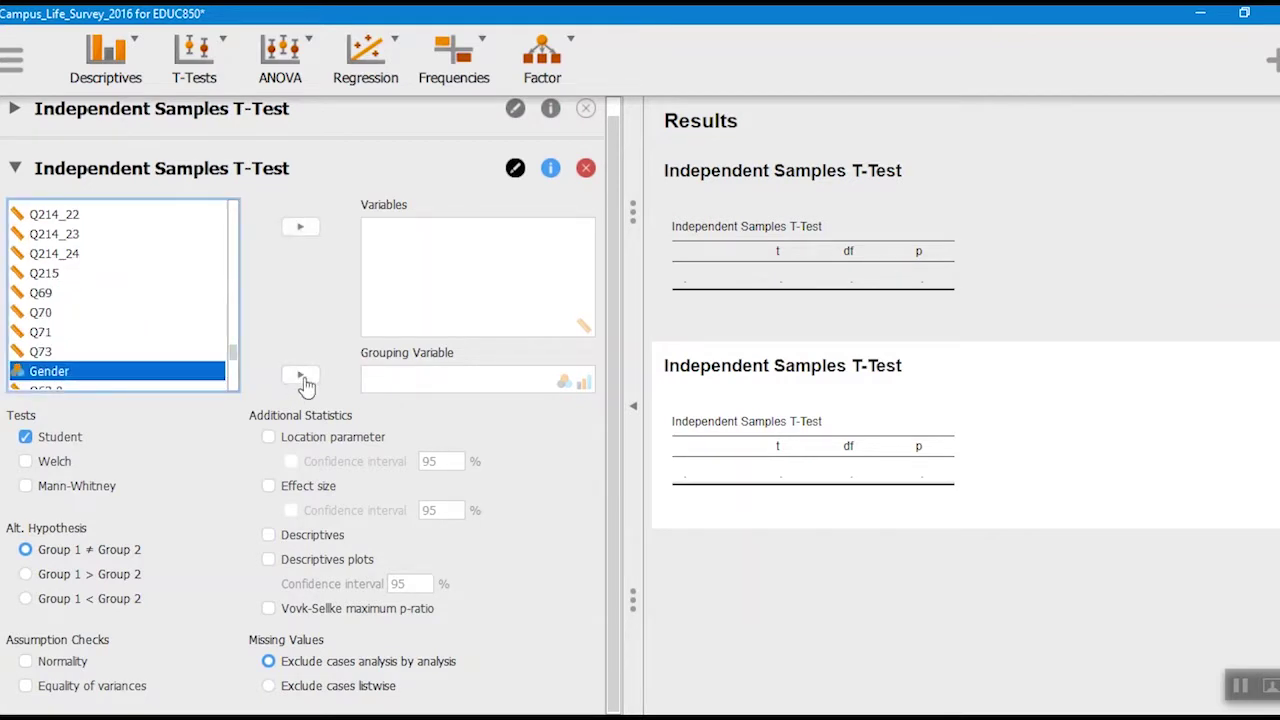
{"action": "left_click", "coordinate": [301, 377]}
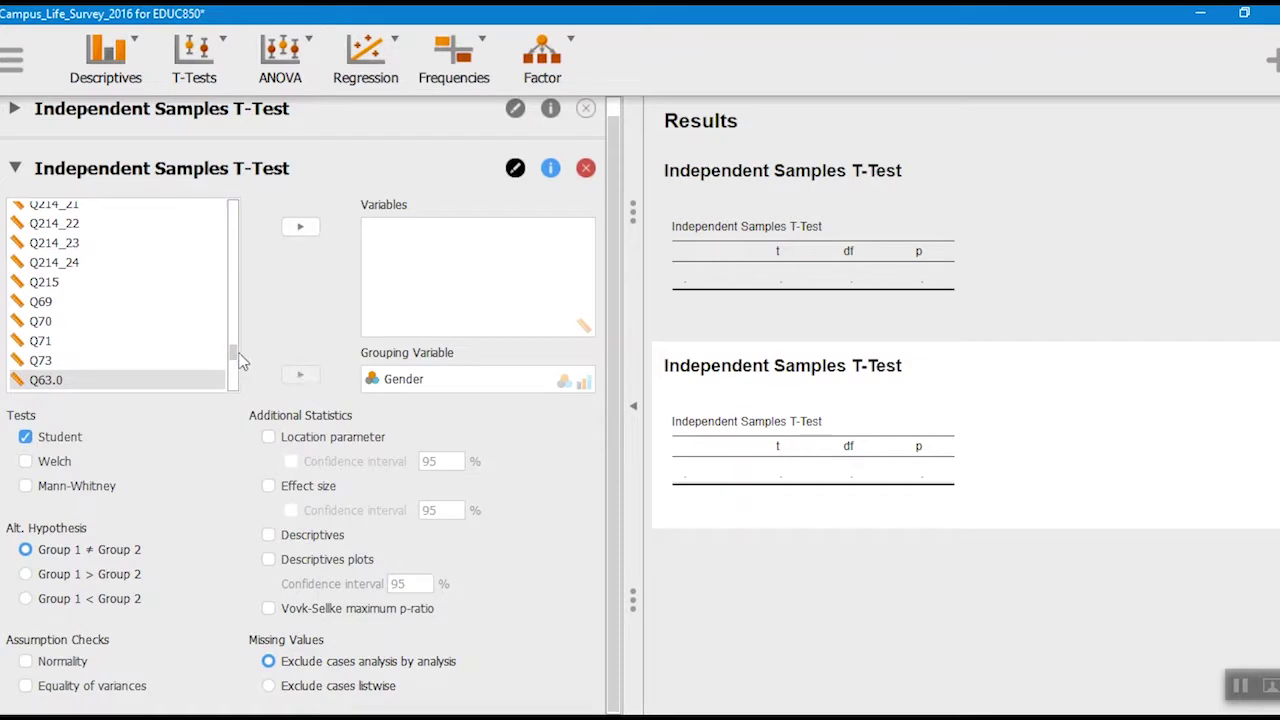
Step: Add Questing as the tested variable of the independent samples t-test
{"action": "left_click_drag", "start_coordinate": [232, 358], "coordinate": [234, 400]}
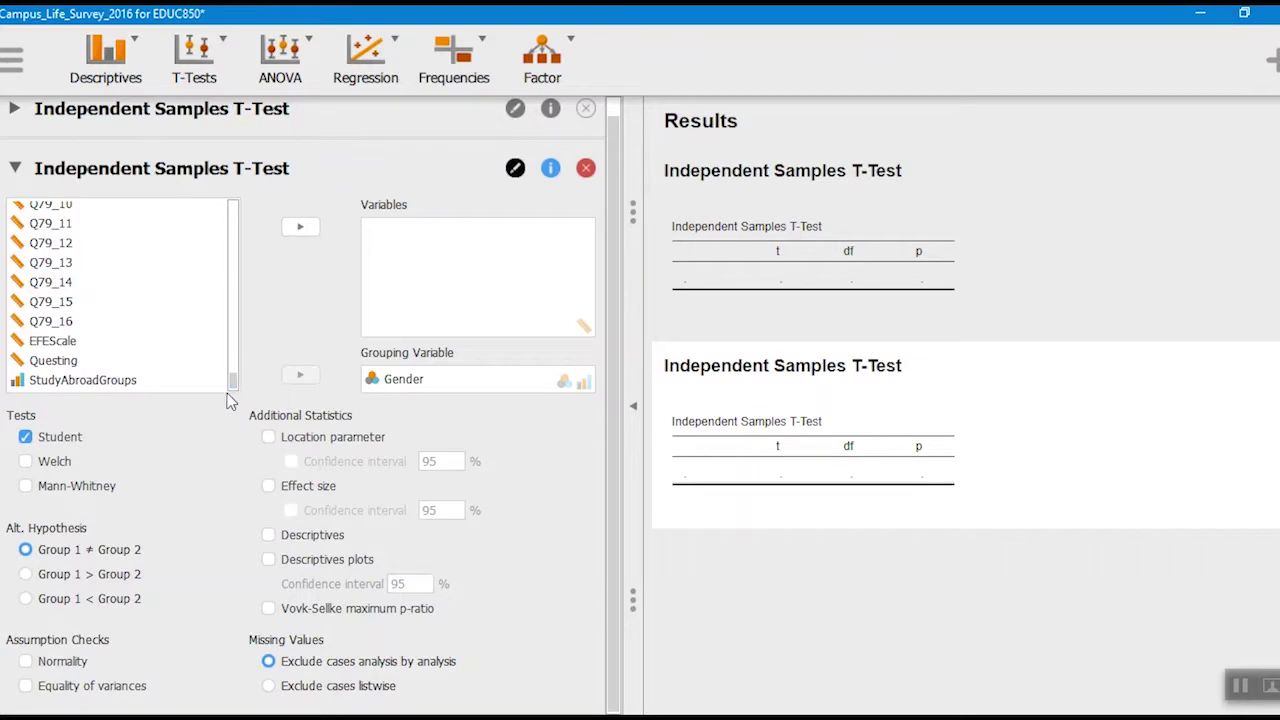
{"action": "left_click", "coordinate": [60, 361]}
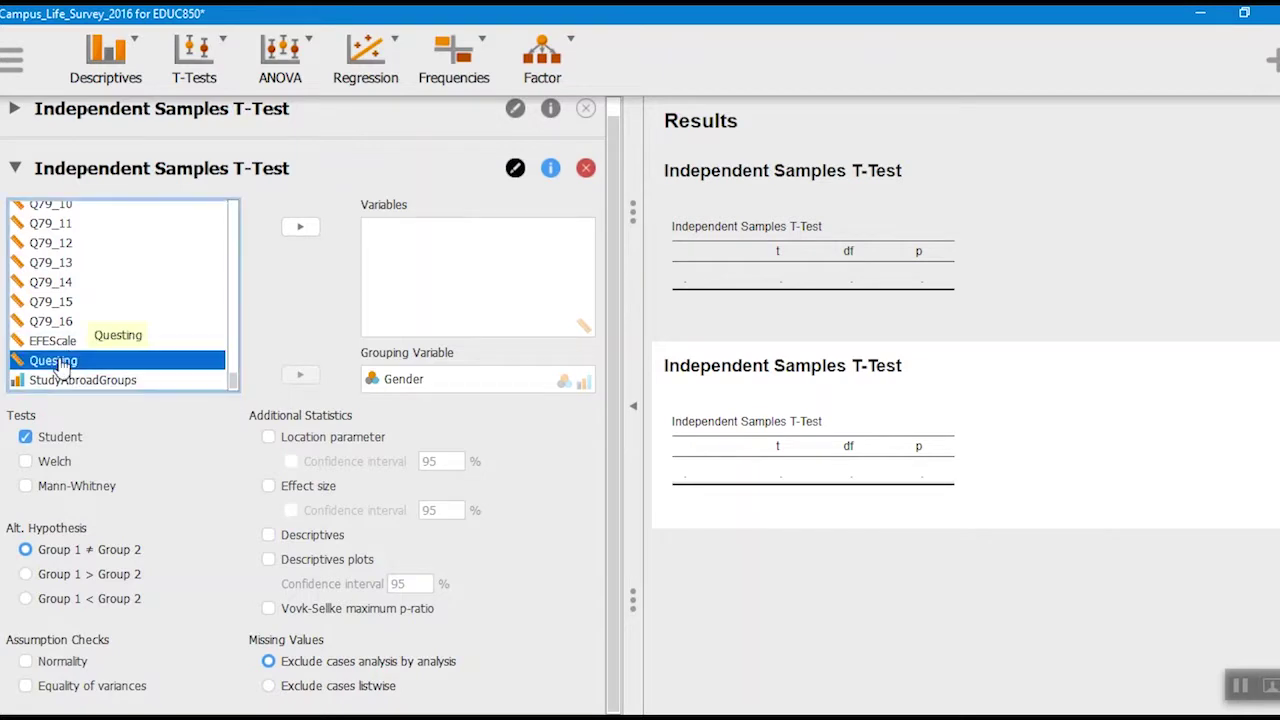
{"action": "left_click", "coordinate": [299, 231]}
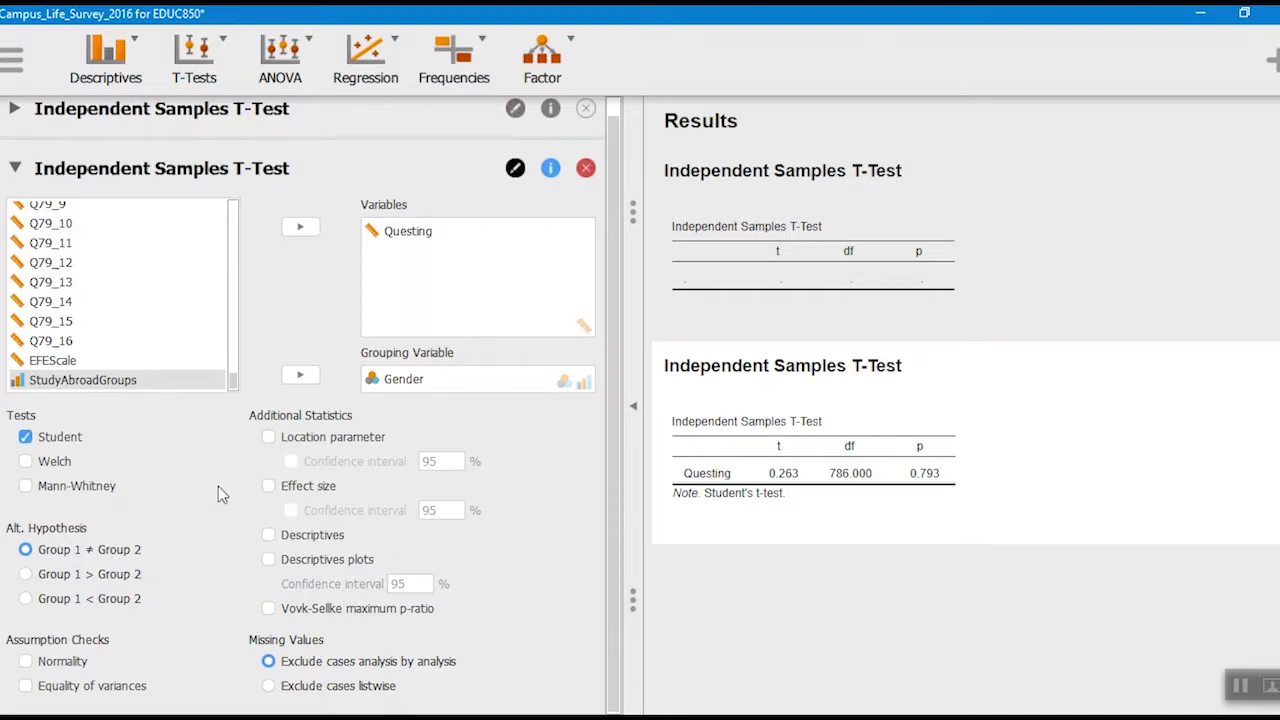
Step: Include descriptives and effect size in the independent samples t-test output
{"action": "scroll", "coordinate": [218, 486], "scroll_direction": "up", "scroll_amount": 1}
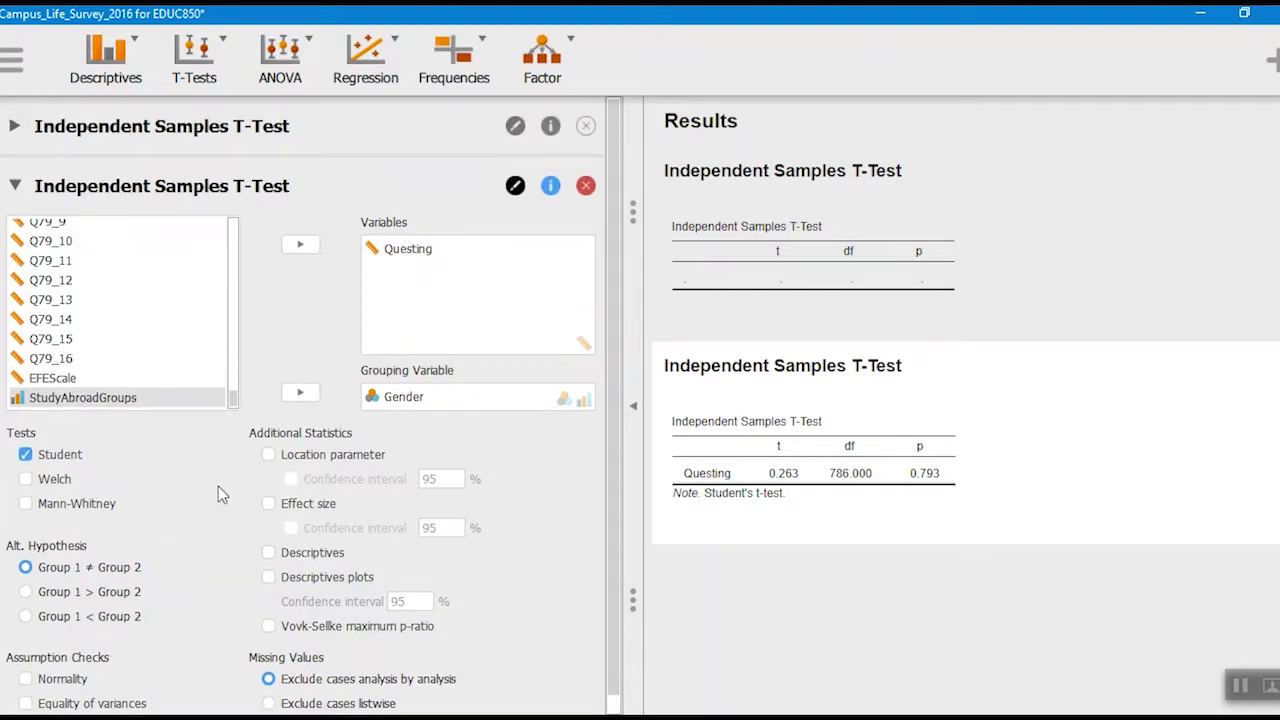
{"action": "left_click", "coordinate": [268, 553]}
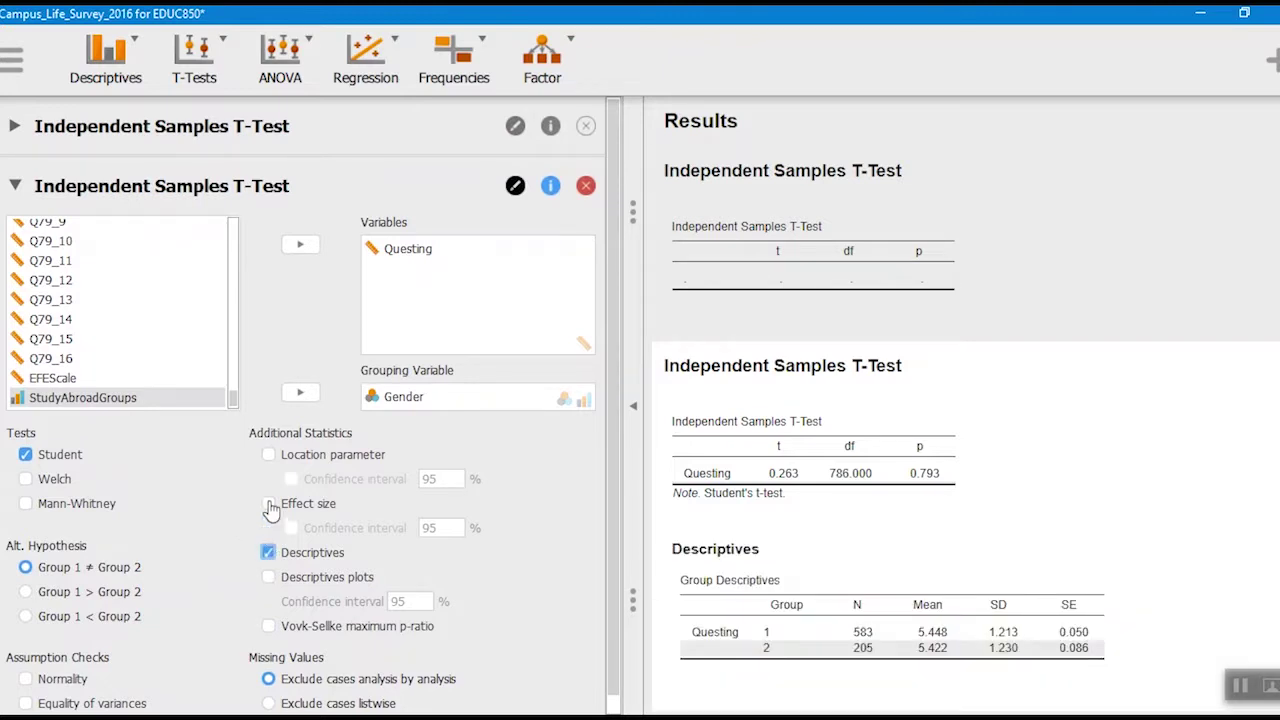
{"action": "left_click", "coordinate": [269, 505]}
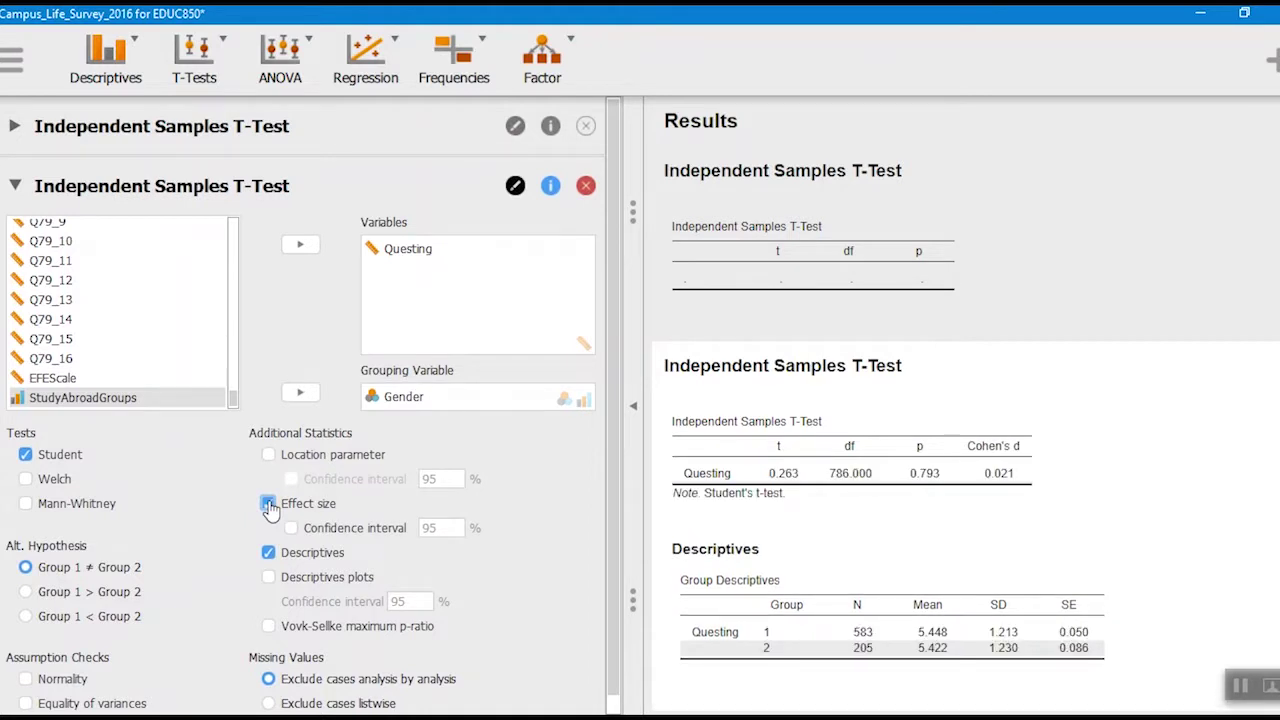
Step: Enable the normality and equality of variances assumption checks and bring their result tables into view
{"action": "scroll", "coordinate": [145, 597], "scroll_direction": "down", "scroll_amount": 1}
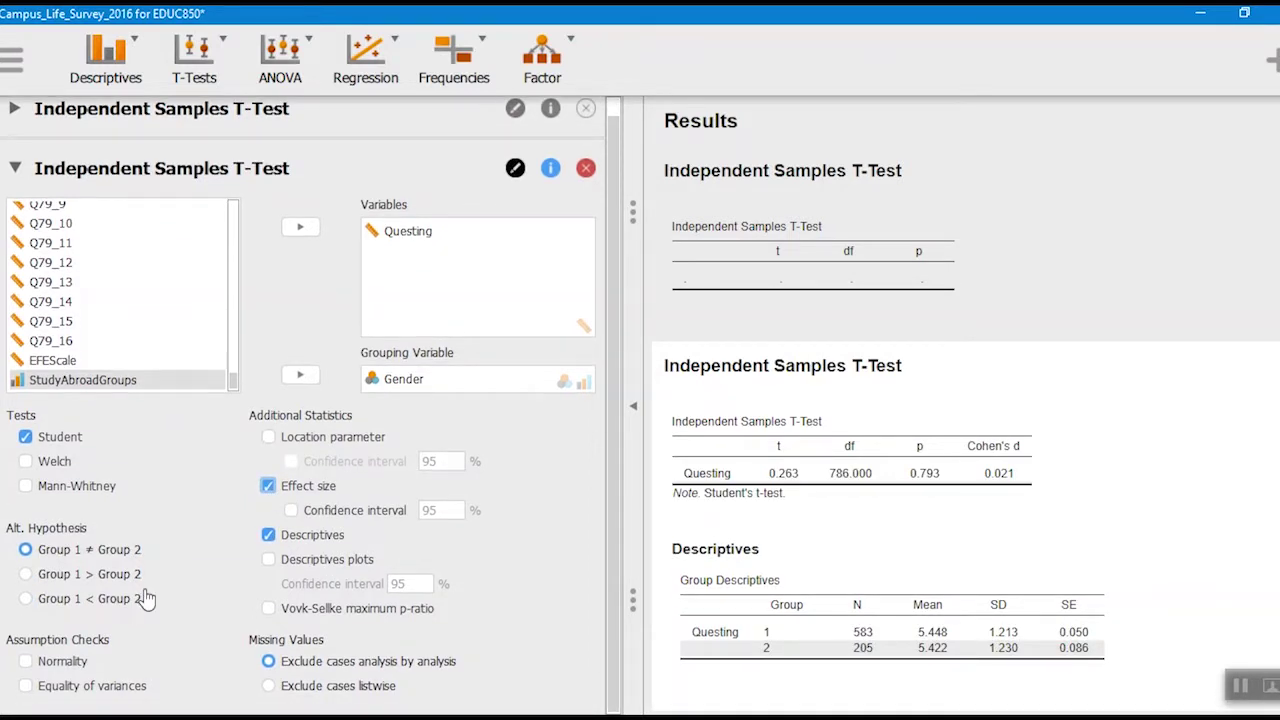
{"action": "left_click", "coordinate": [25, 662]}
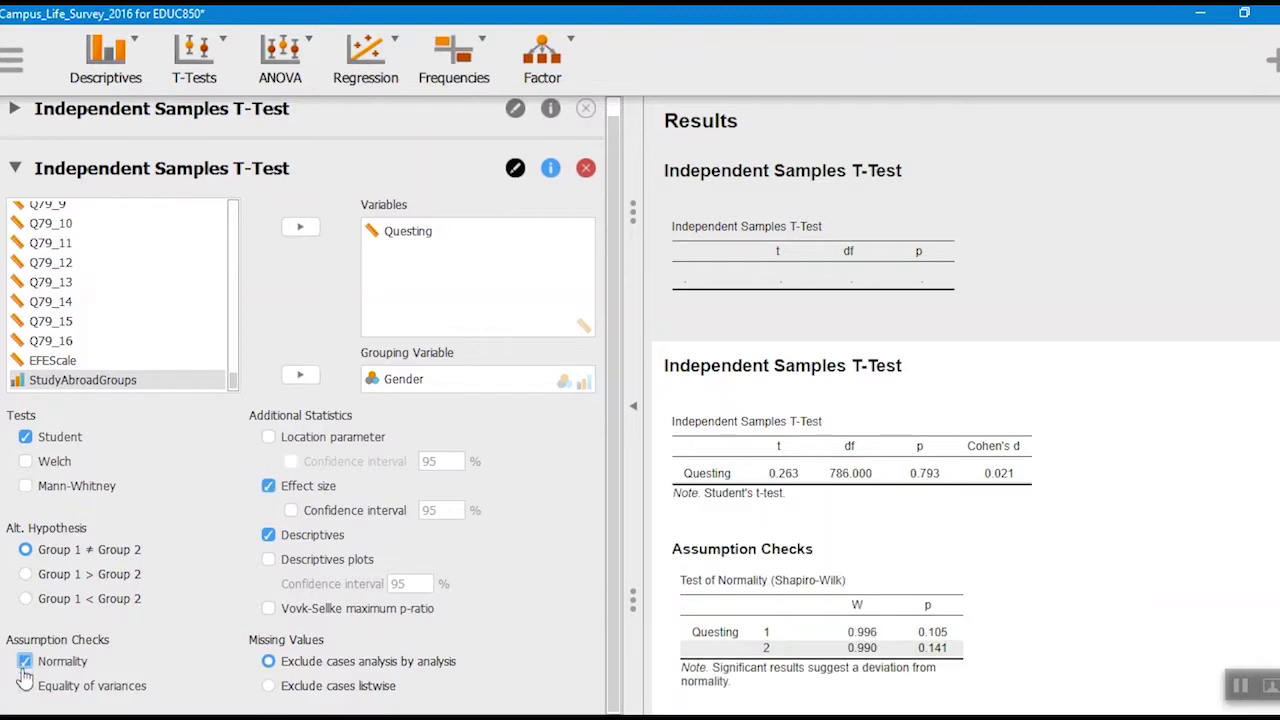
{"action": "left_click", "coordinate": [25, 687]}
{"action": "scroll", "coordinate": [1065, 537], "scroll_direction": "down", "scroll_amount": 3}
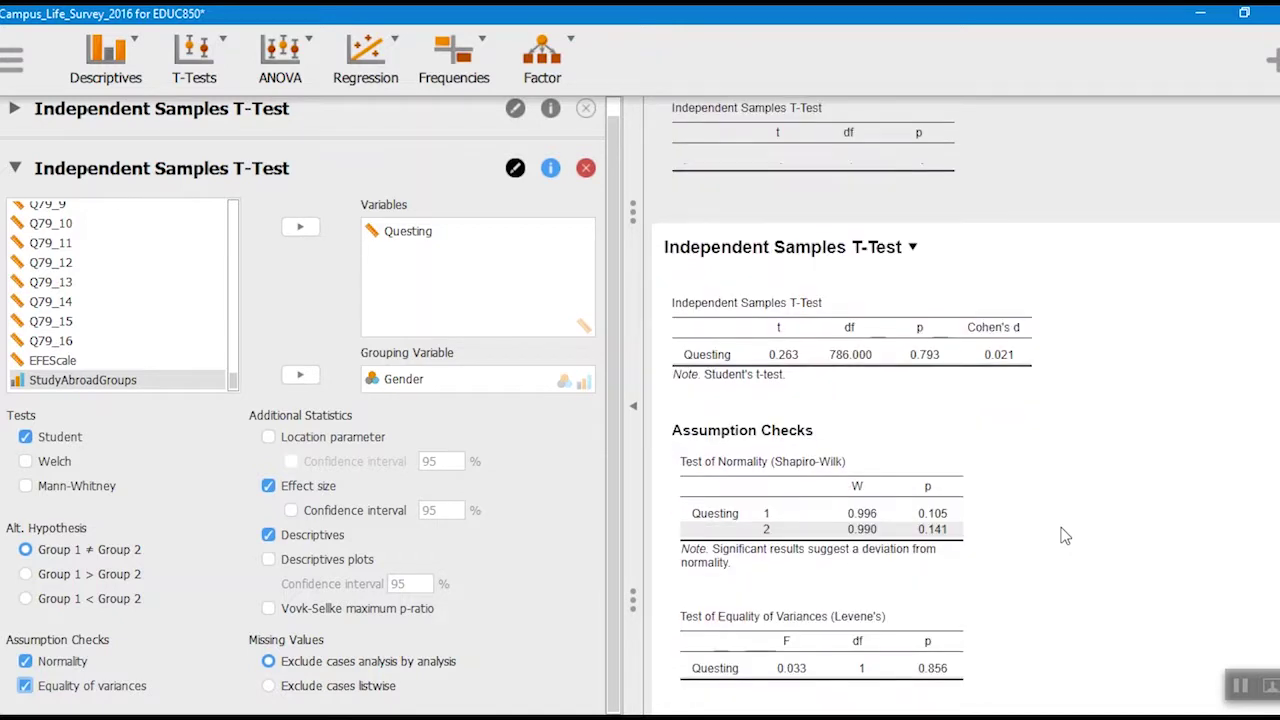
{"action": "scroll", "coordinate": [1065, 537], "scroll_direction": "down", "scroll_amount": 3}
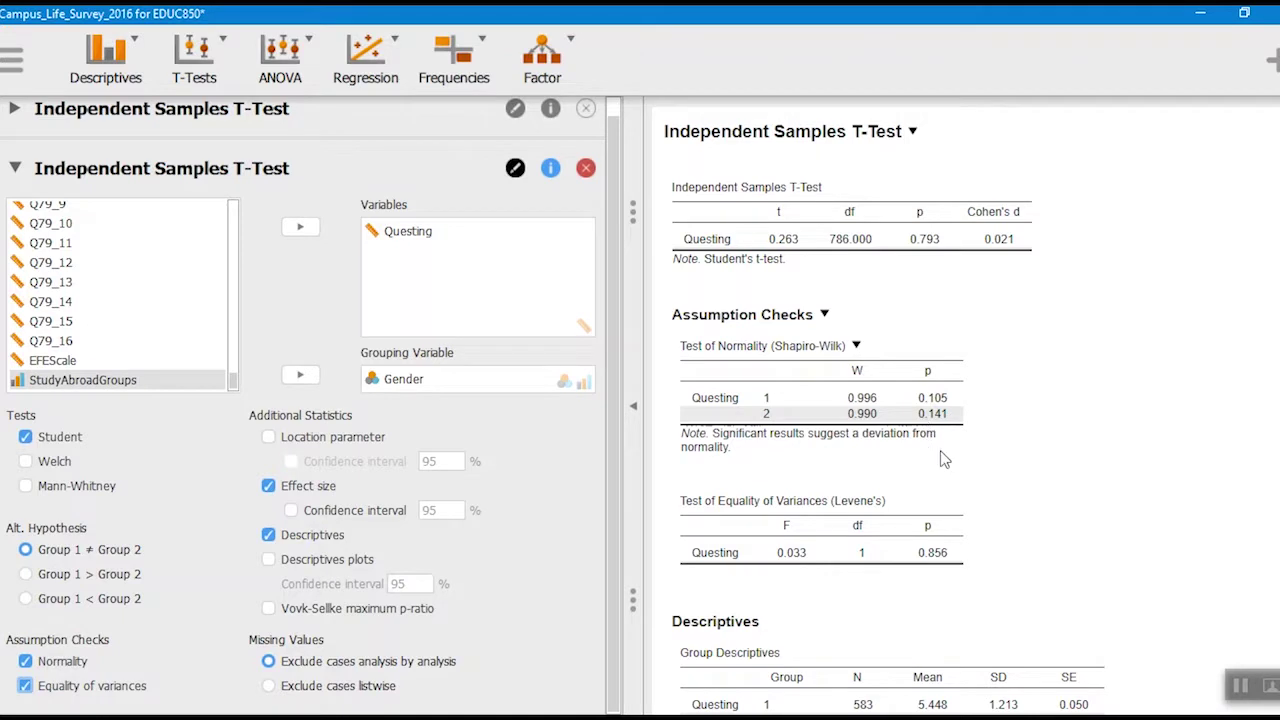
{"action": "scroll", "coordinate": [945, 459], "scroll_direction": "down", "scroll_amount": 2}
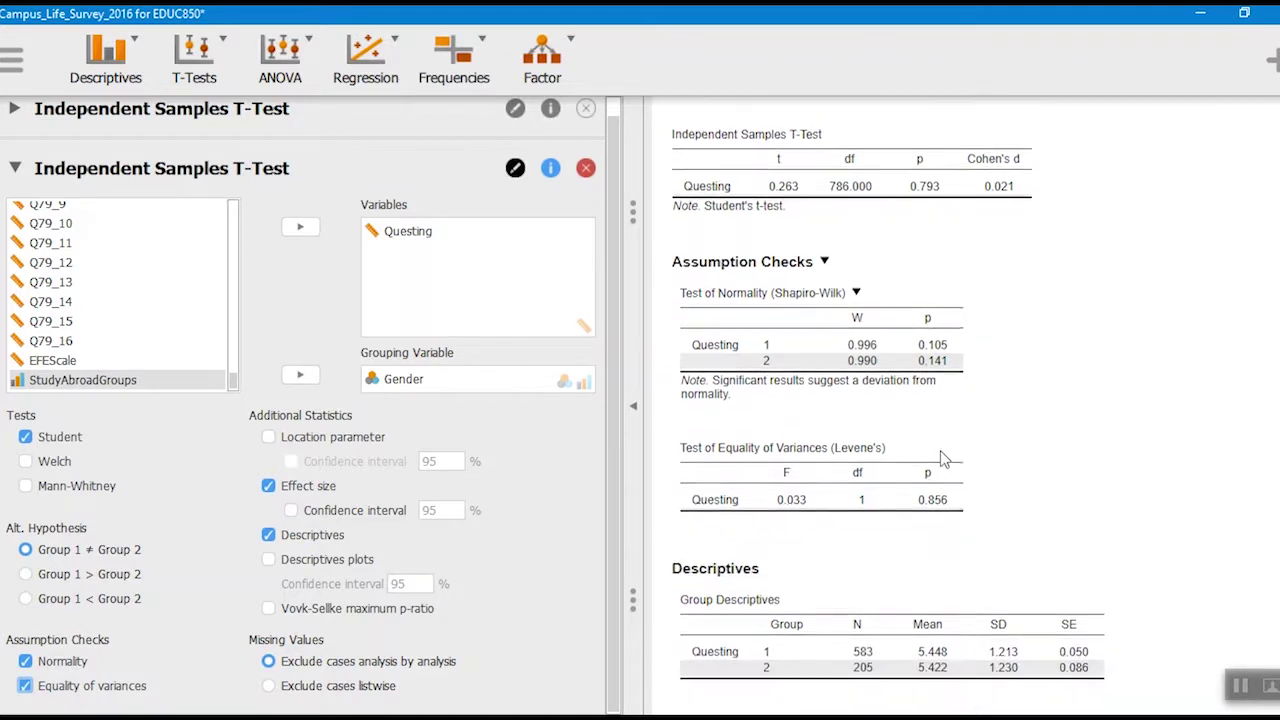
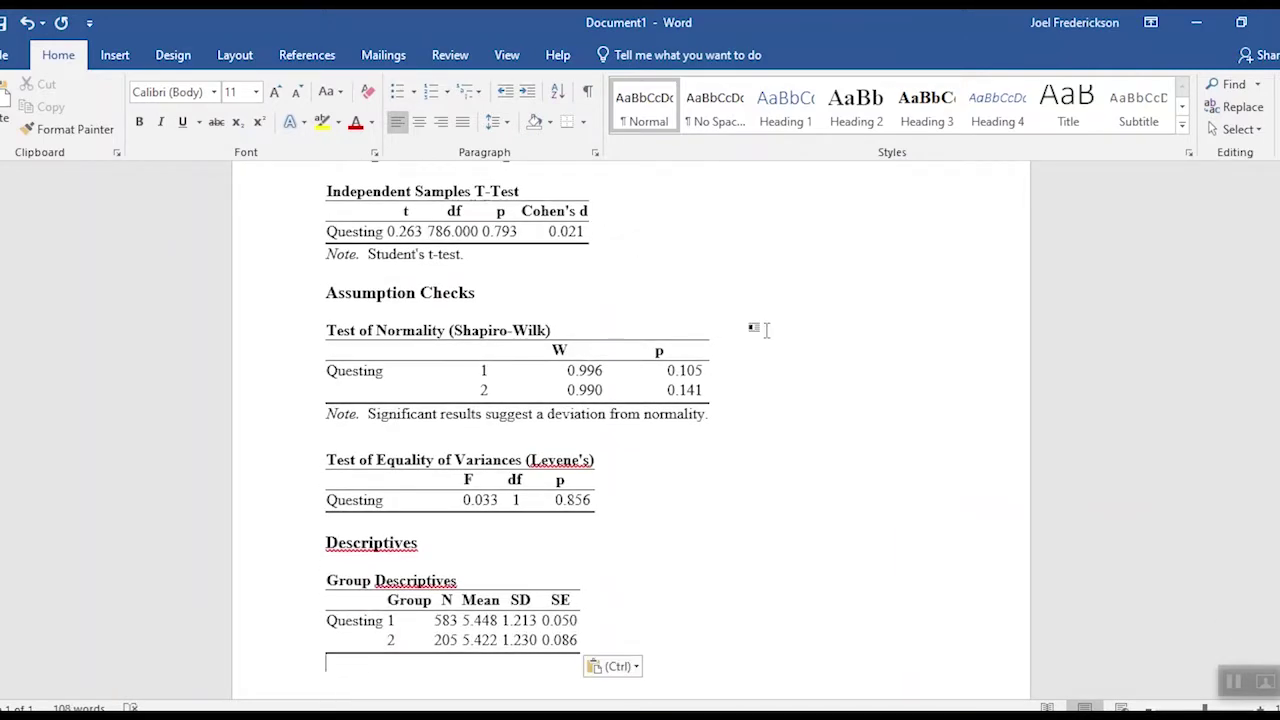
Step: Examine the pasted t-test tables and the written results sentence above them in the Word document
{"action": "scroll", "coordinate": [767, 330], "scroll_direction": "down", "scroll_amount": 3}
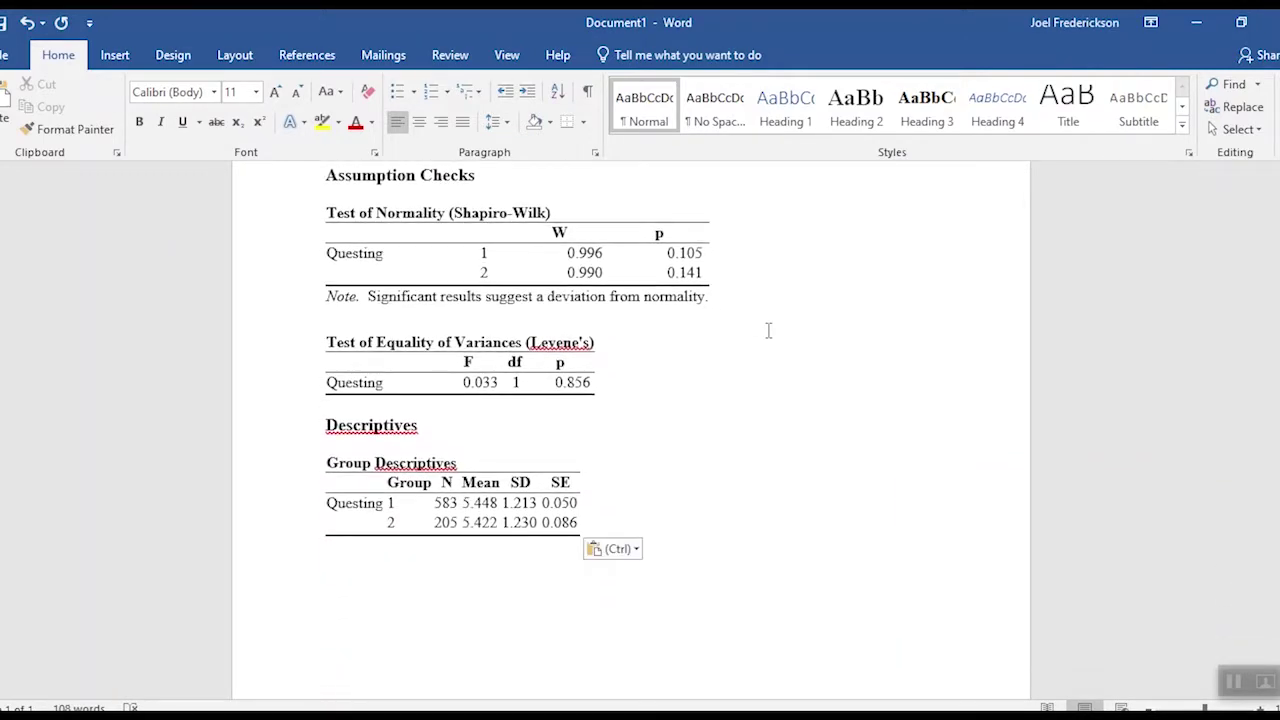
{"action": "scroll", "coordinate": [768, 330], "scroll_direction": "up", "scroll_amount": 5}
{"action": "scroll", "coordinate": [766, 330], "scroll_direction": "up", "scroll_amount": 3}
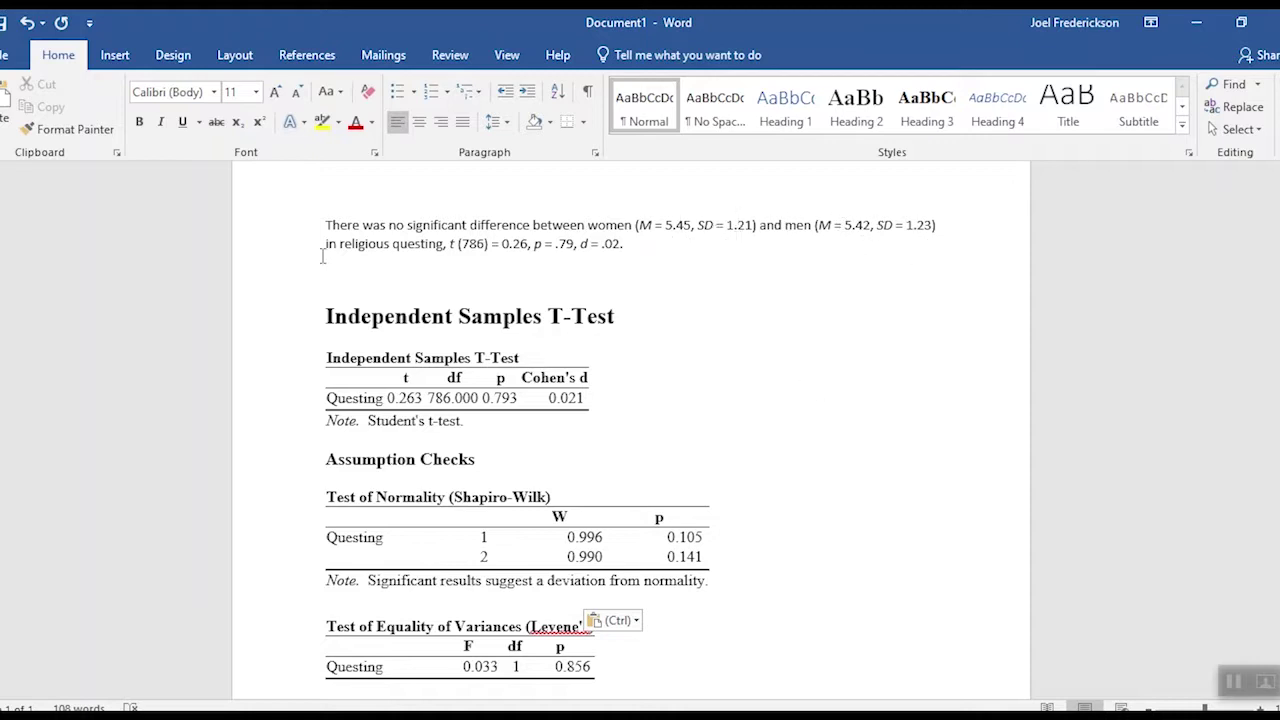
{"action": "mouse_move", "coordinate": [359, 253]}
{"action": "left_click", "coordinate": [455, 248]}
{"action": "key", "text": "super+Down"}
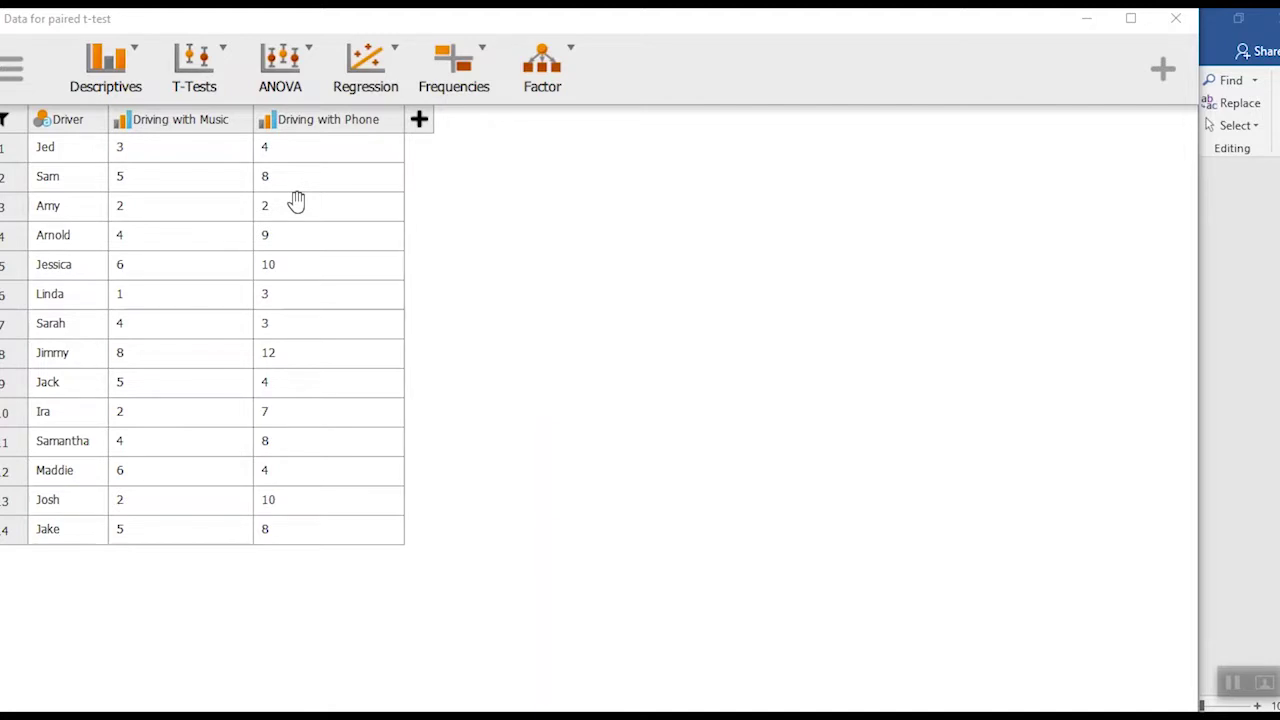
Step: Change the measurement level of Driving with Music and Driving with Phone to Scale in the paired t-test data
{"action": "left_click", "coordinate": [209, 71]}
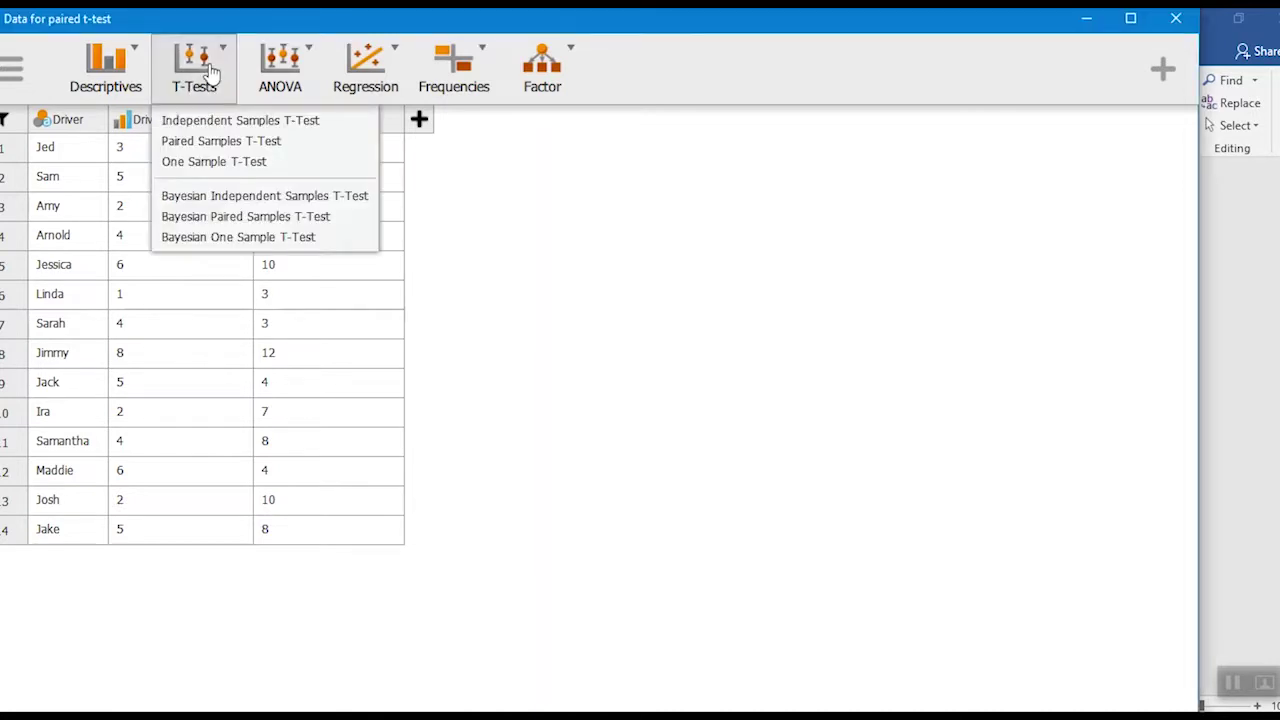
{"action": "left_click", "coordinate": [208, 146]}
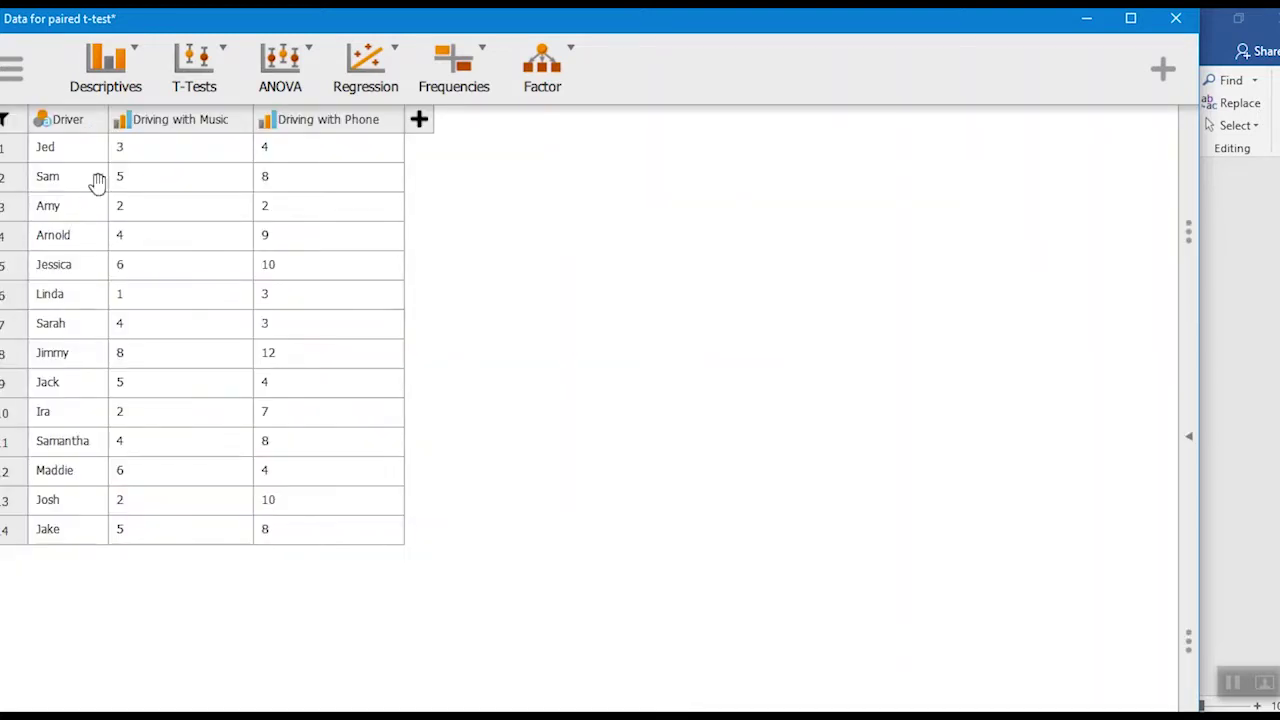
{"action": "left_click", "coordinate": [122, 122]}
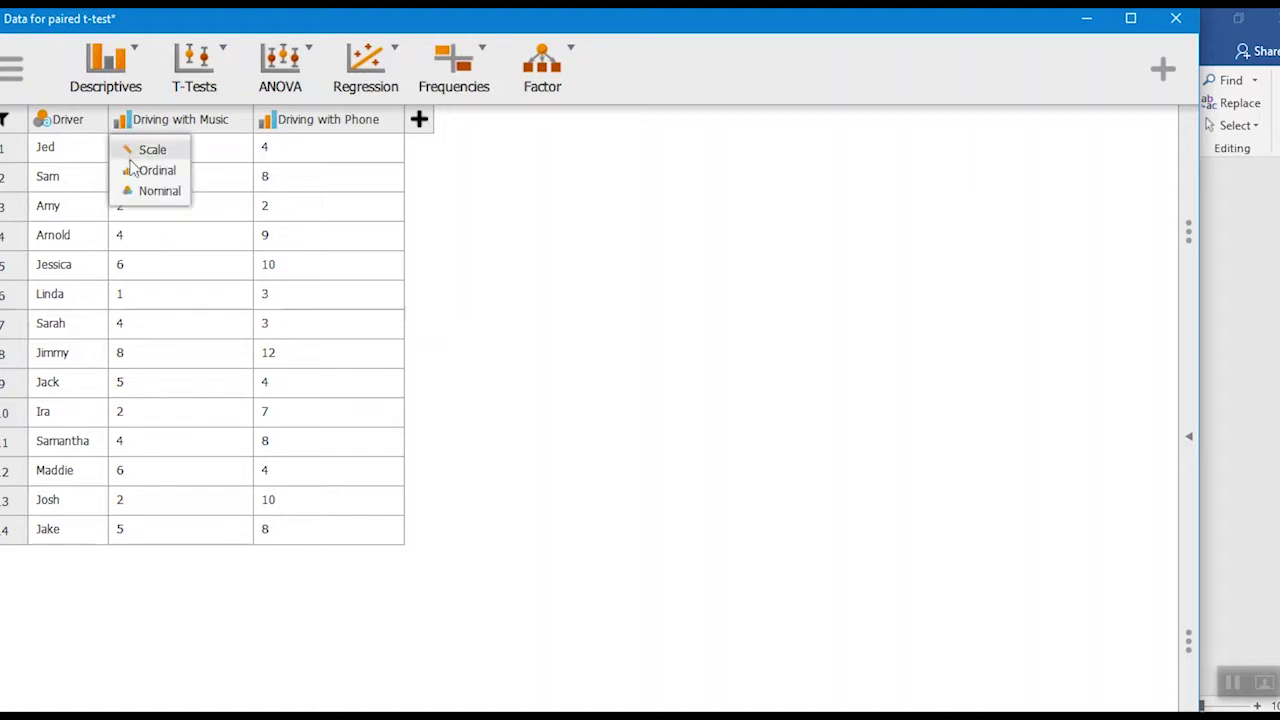
{"action": "left_click", "coordinate": [138, 150]}
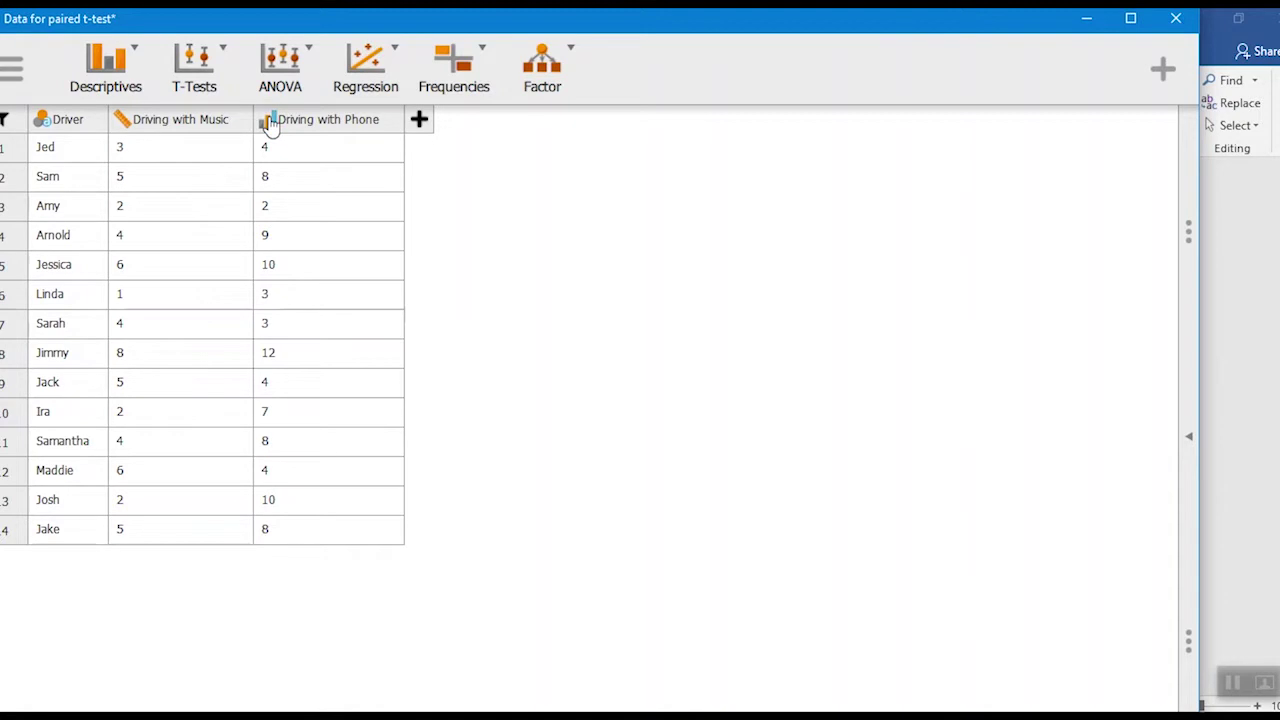
{"action": "left_click", "coordinate": [265, 120]}
{"action": "left_click", "coordinate": [276, 150]}
Step: Create a classical paired samples t-test comparing Driving with Music and Driving with Phone as the variable pair
{"action": "left_click", "coordinate": [194, 80]}
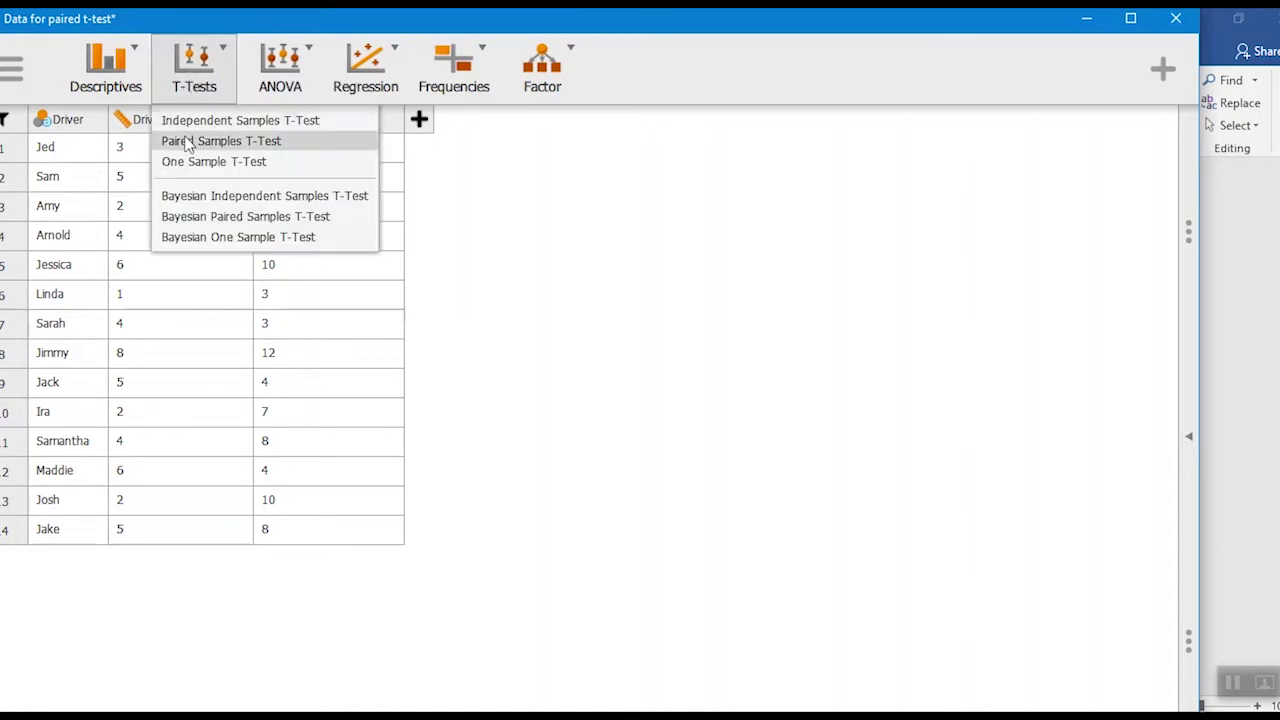
{"action": "left_click", "coordinate": [187, 141]}
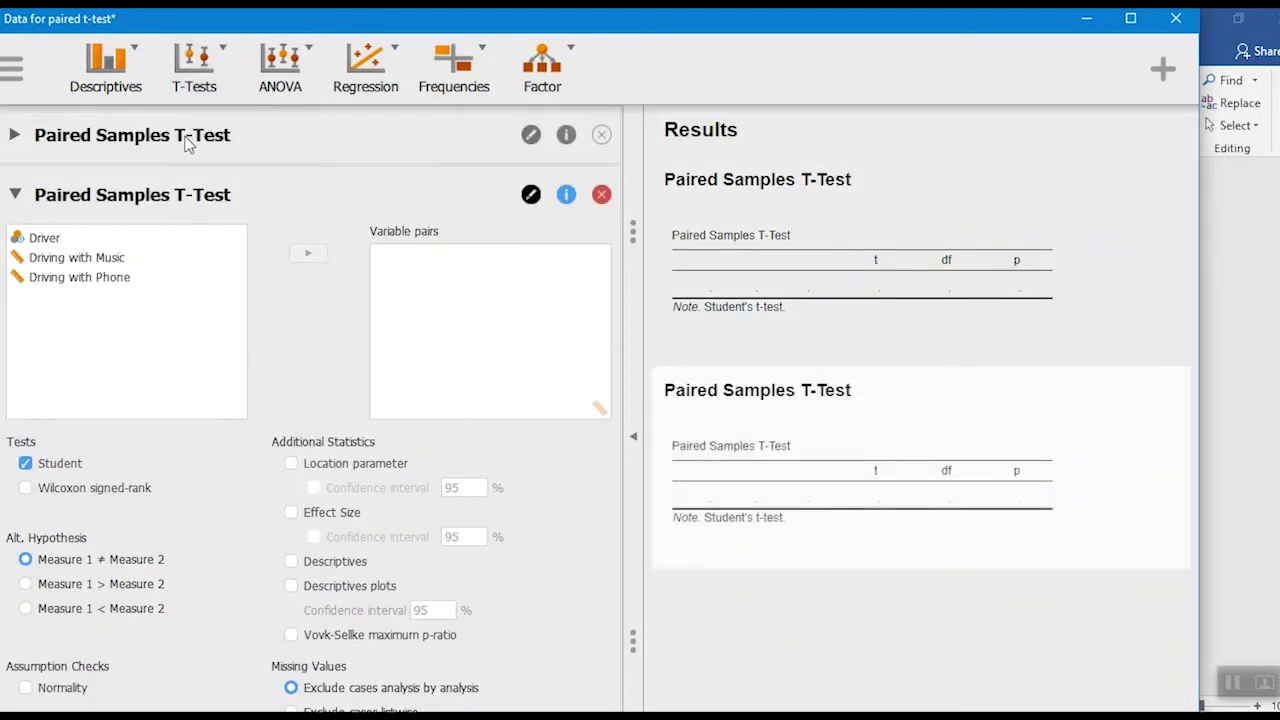
{"action": "left_click", "coordinate": [111, 262]}
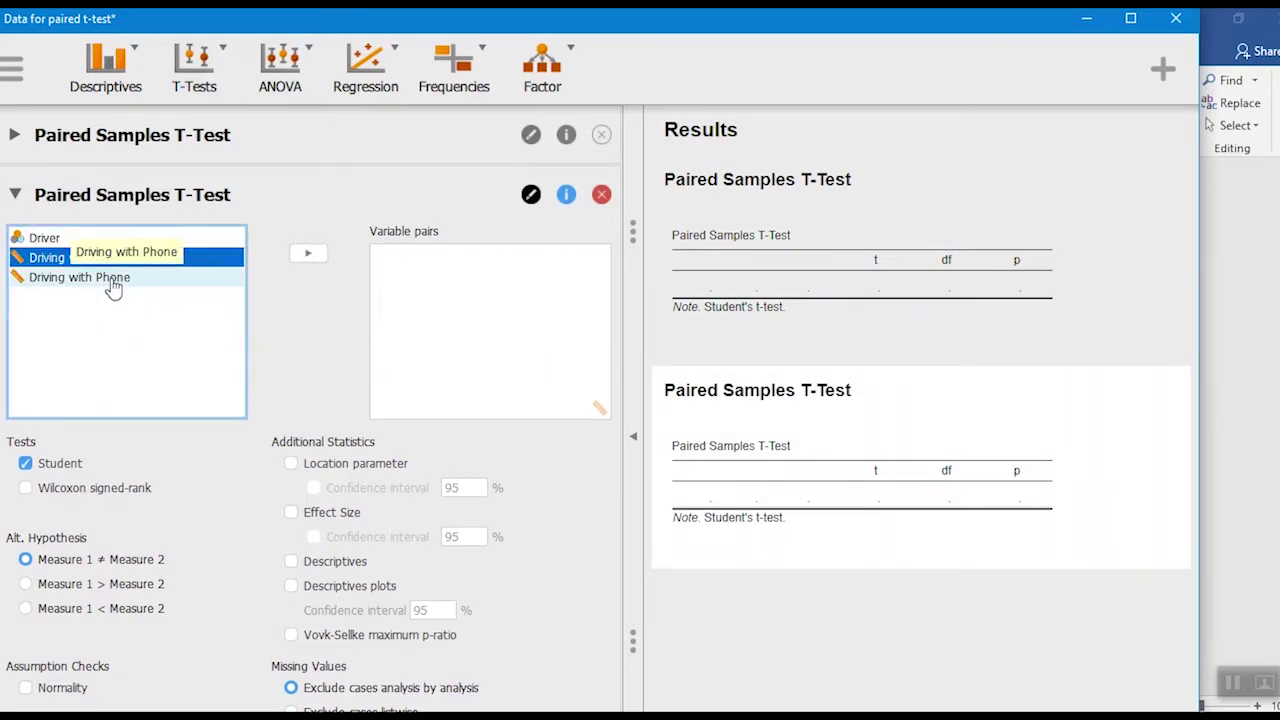
{"action": "left_click", "coordinate": [63, 279], "text": "ctrl"}
{"action": "left_click", "coordinate": [310, 257]}
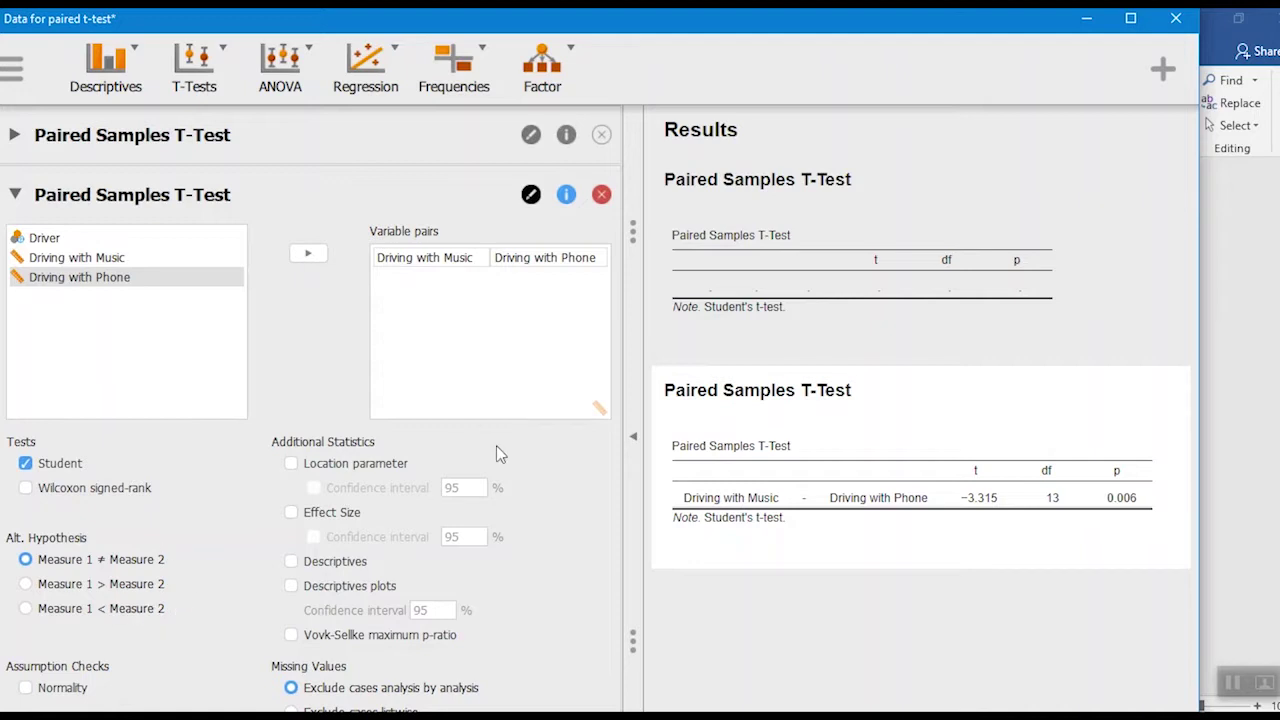
Step: Include effect size, descriptives and descriptives plots in the paired samples t-test output
{"action": "left_click", "coordinate": [291, 514]}
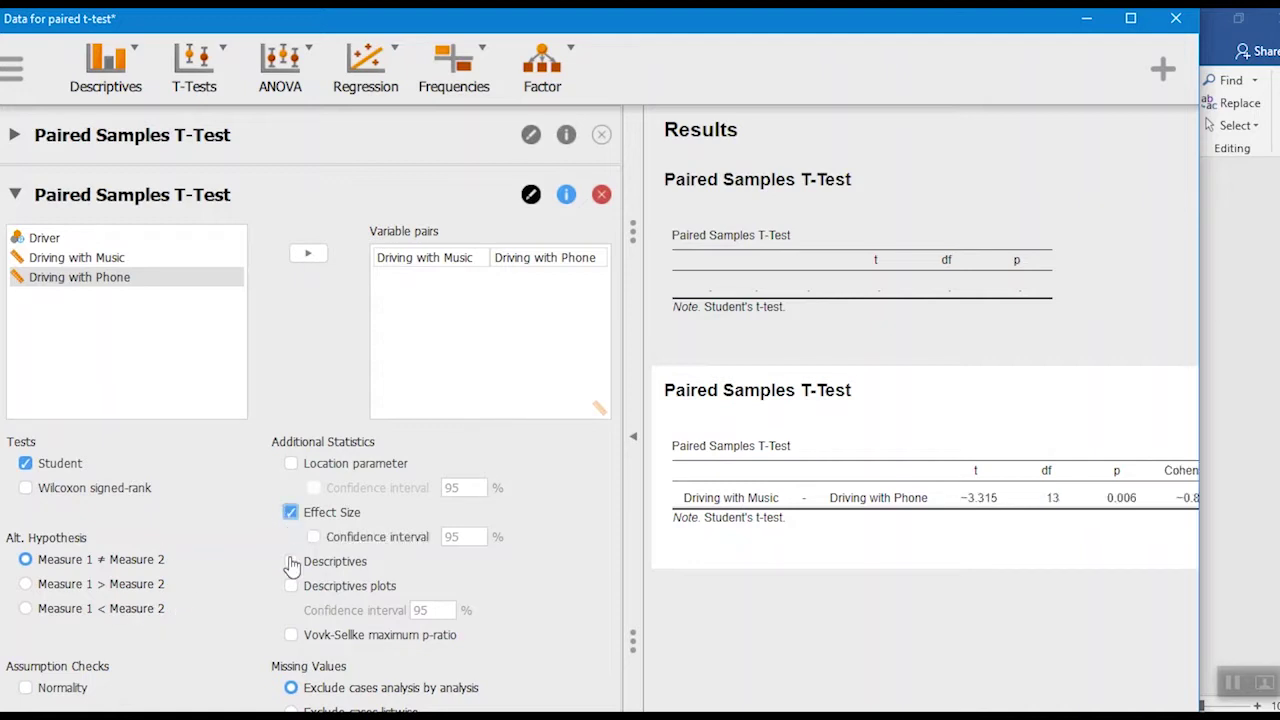
{"action": "left_click", "coordinate": [291, 563]}
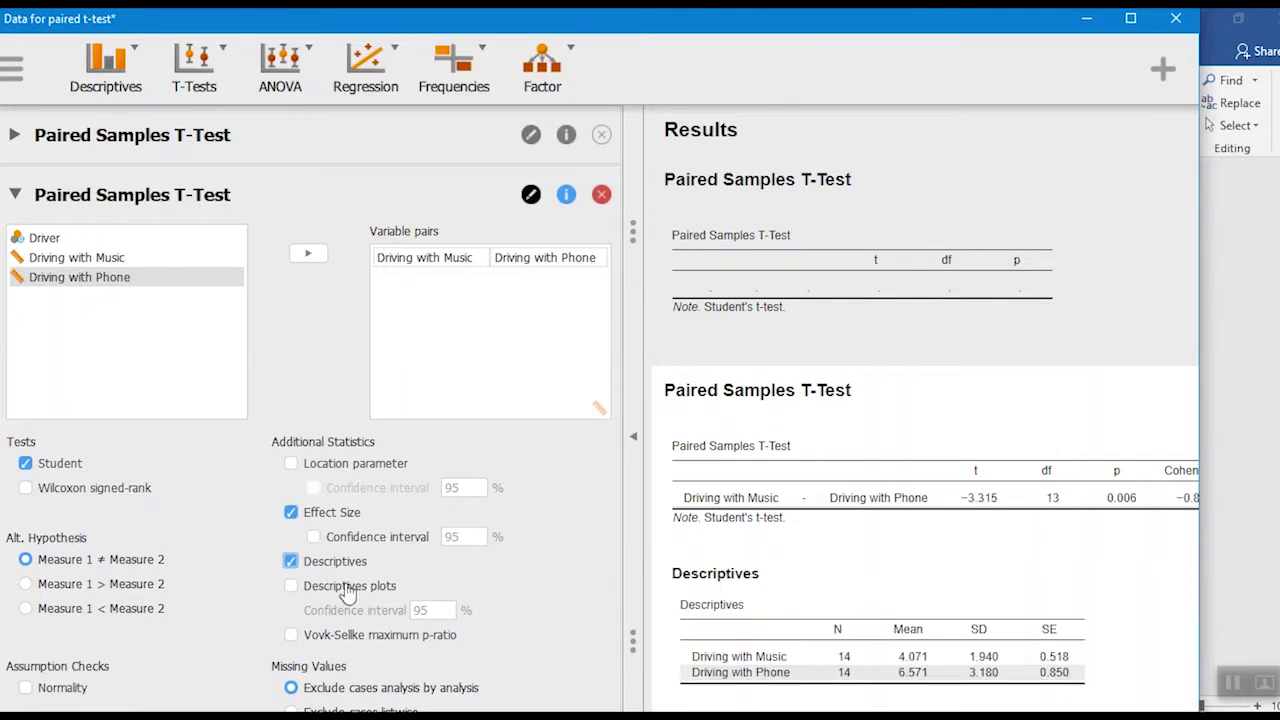
{"action": "left_click", "coordinate": [291, 586]}
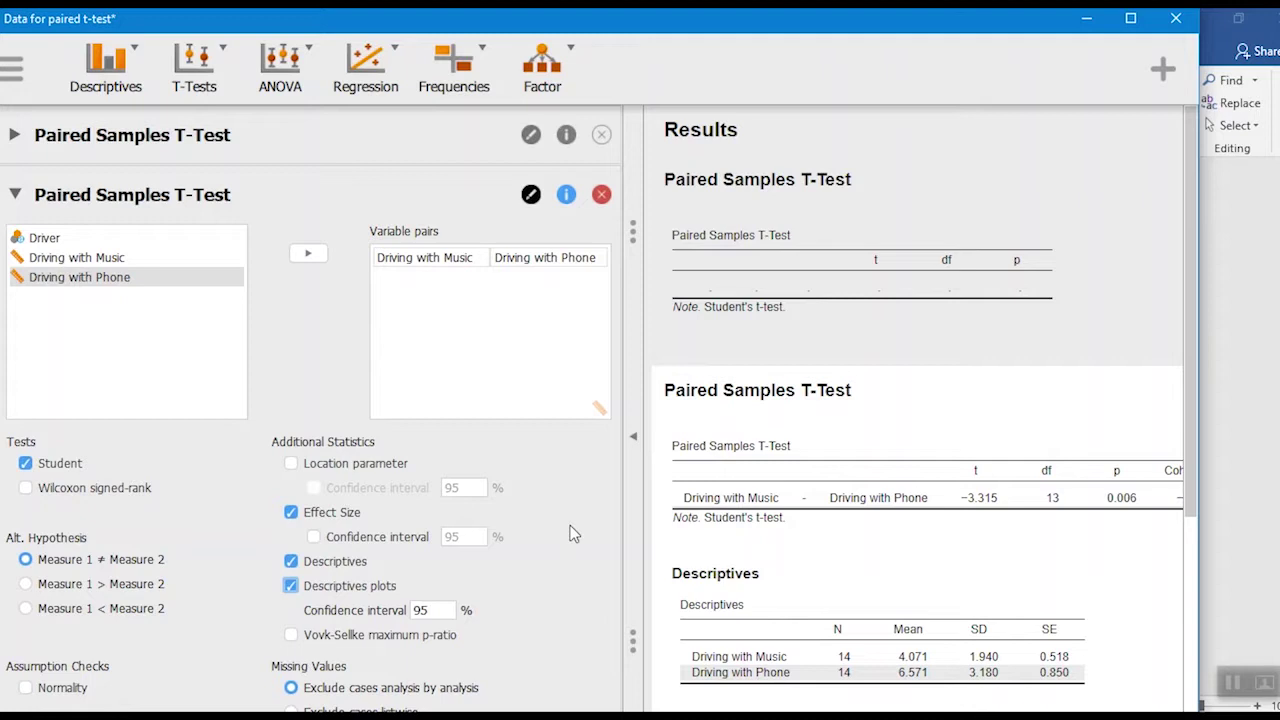
Step: Remove the empty first Paired Samples T-Test, expand the remaining analysis's options and widen the window to fit the results table
{"action": "left_click", "coordinate": [862, 179]}
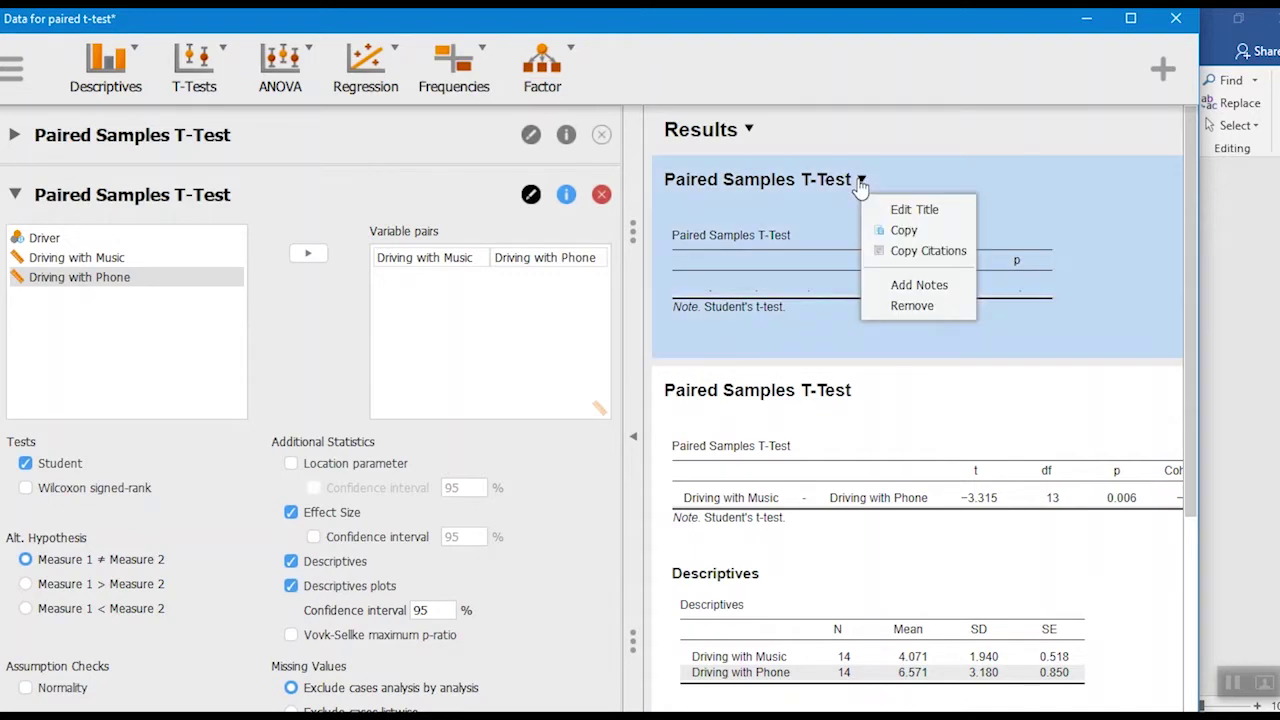
{"action": "left_click", "coordinate": [903, 308]}
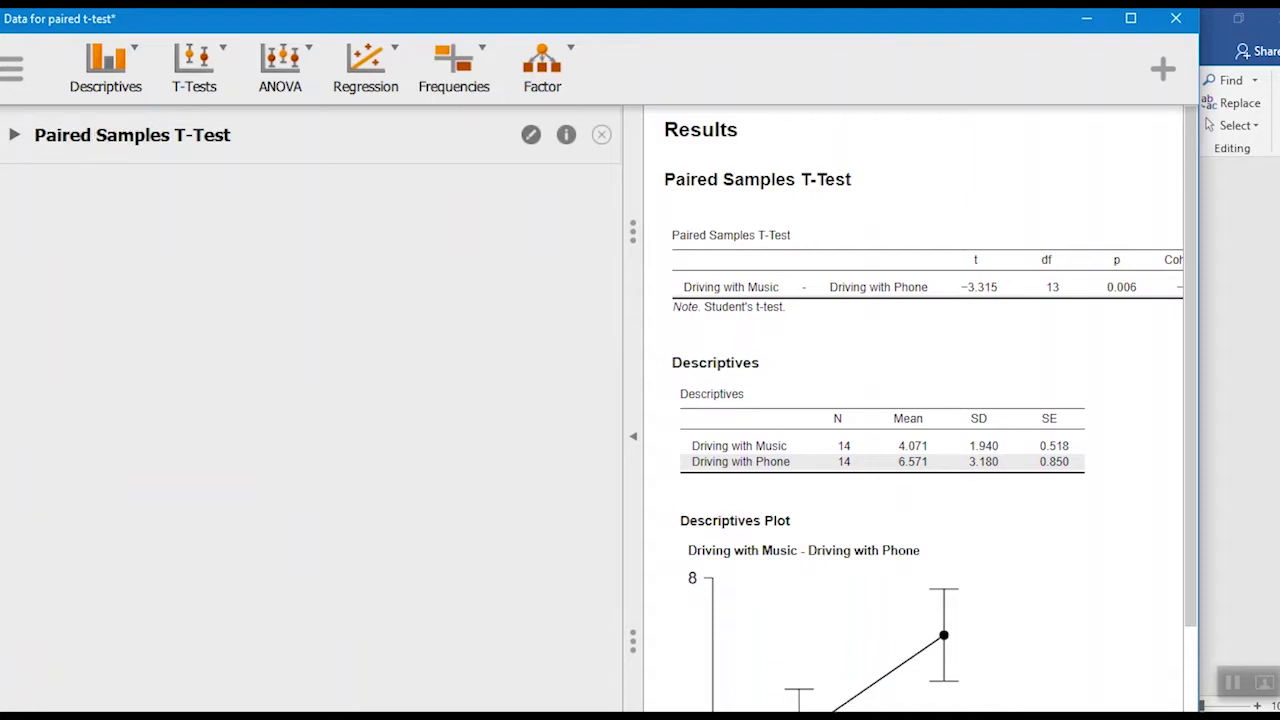
{"action": "left_click", "coordinate": [15, 136]}
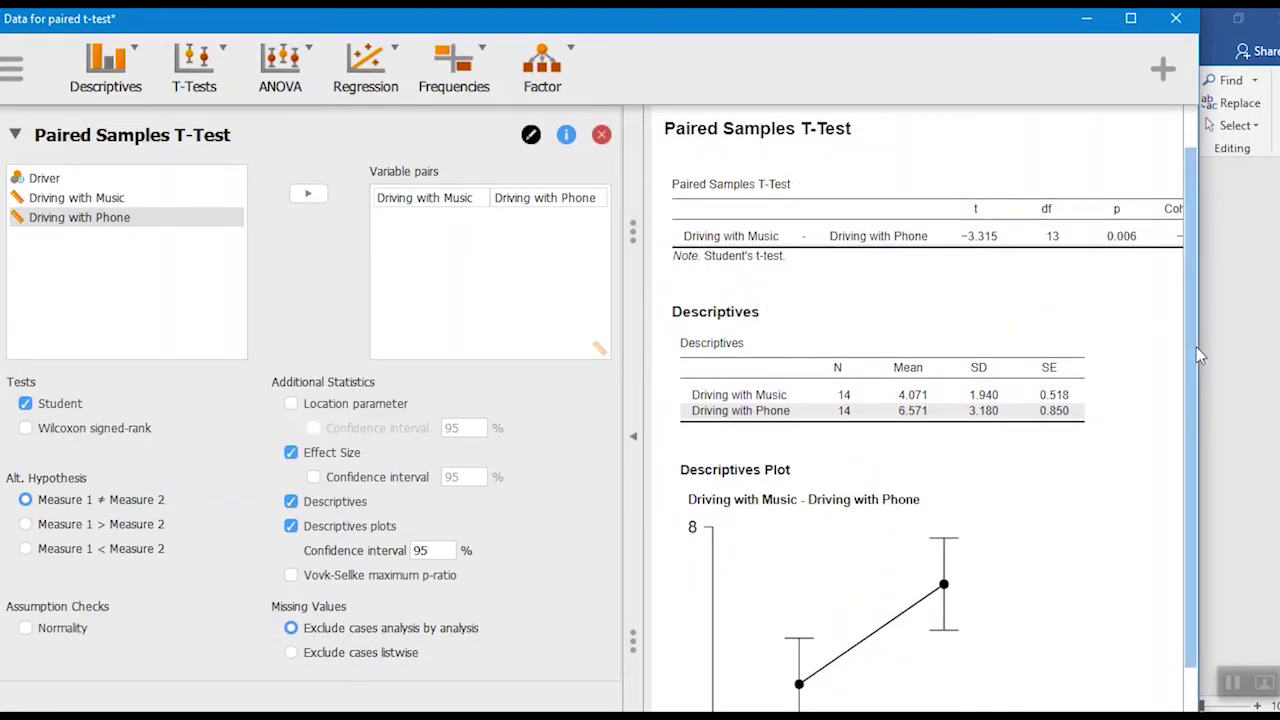
{"action": "left_click_drag", "start_coordinate": [1201, 343], "coordinate": [1272, 354]}
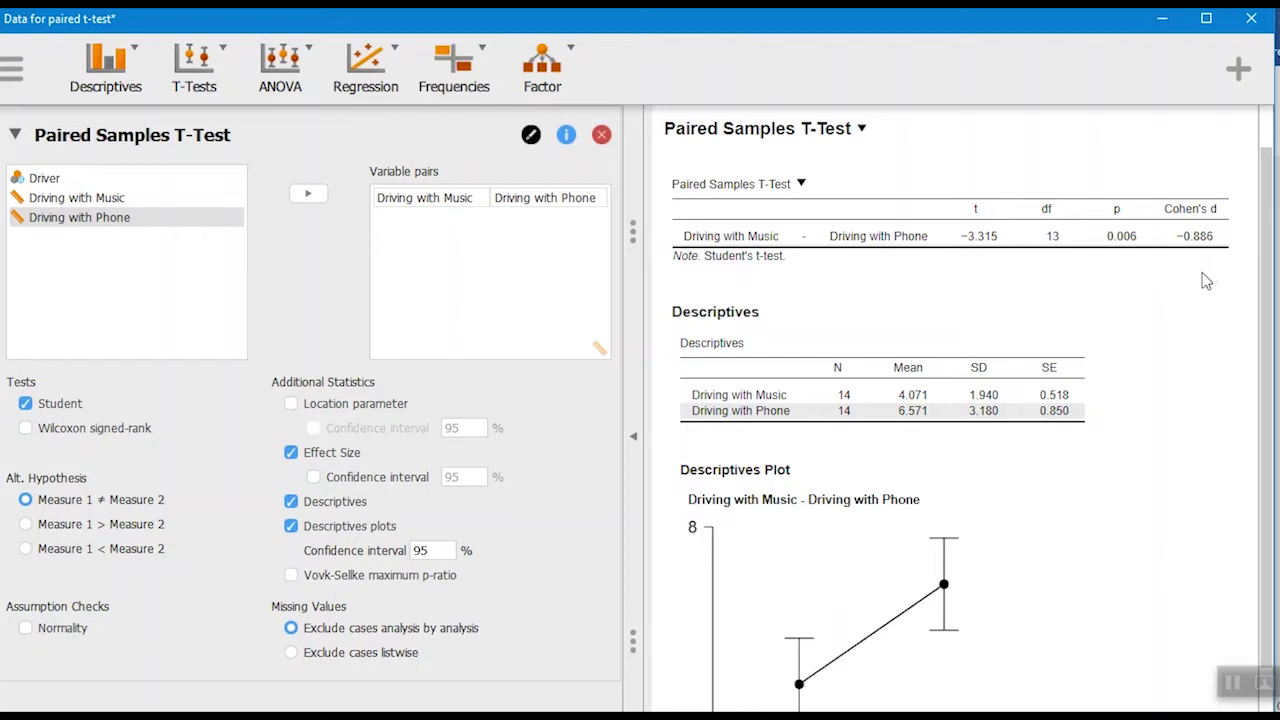
Step: Copy the entire Paired Samples T-Test output from JASP and paste it below the write-up paragraph in the Word document
{"action": "scroll", "coordinate": [996, 393], "scroll_direction": "down", "scroll_amount": 1}
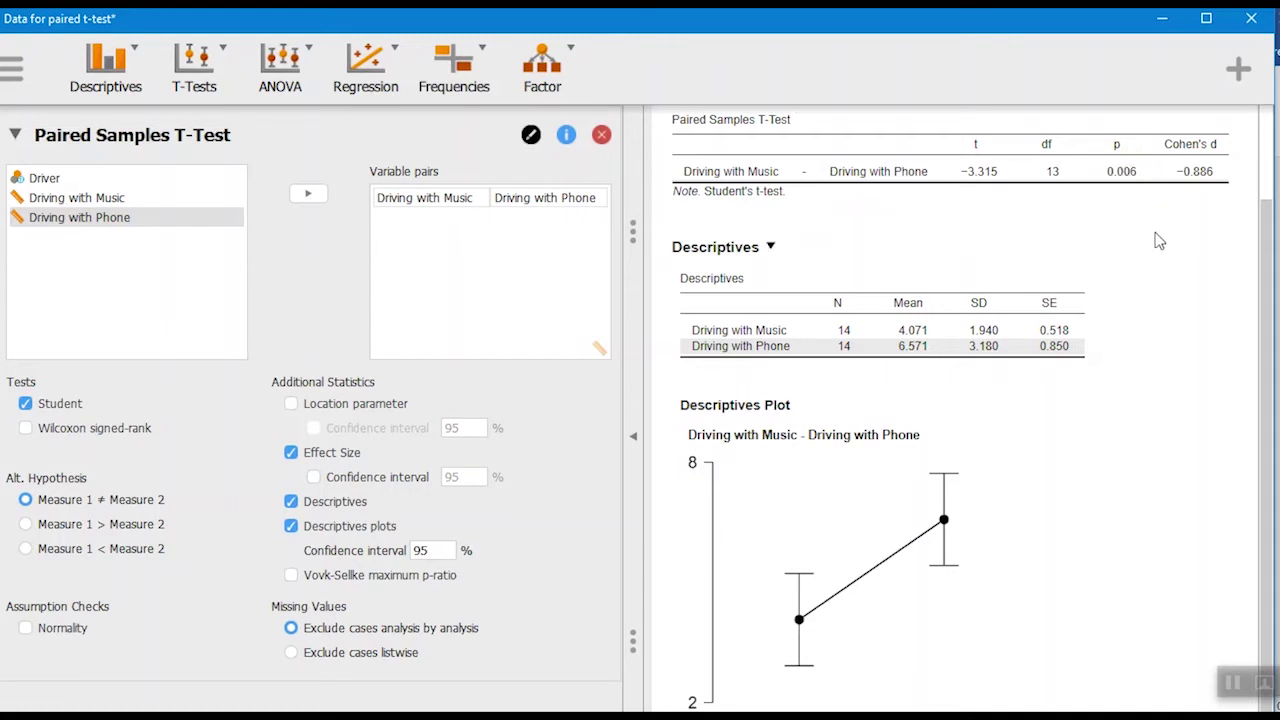
{"action": "scroll", "coordinate": [1157, 241], "scroll_direction": "down", "scroll_amount": 1}
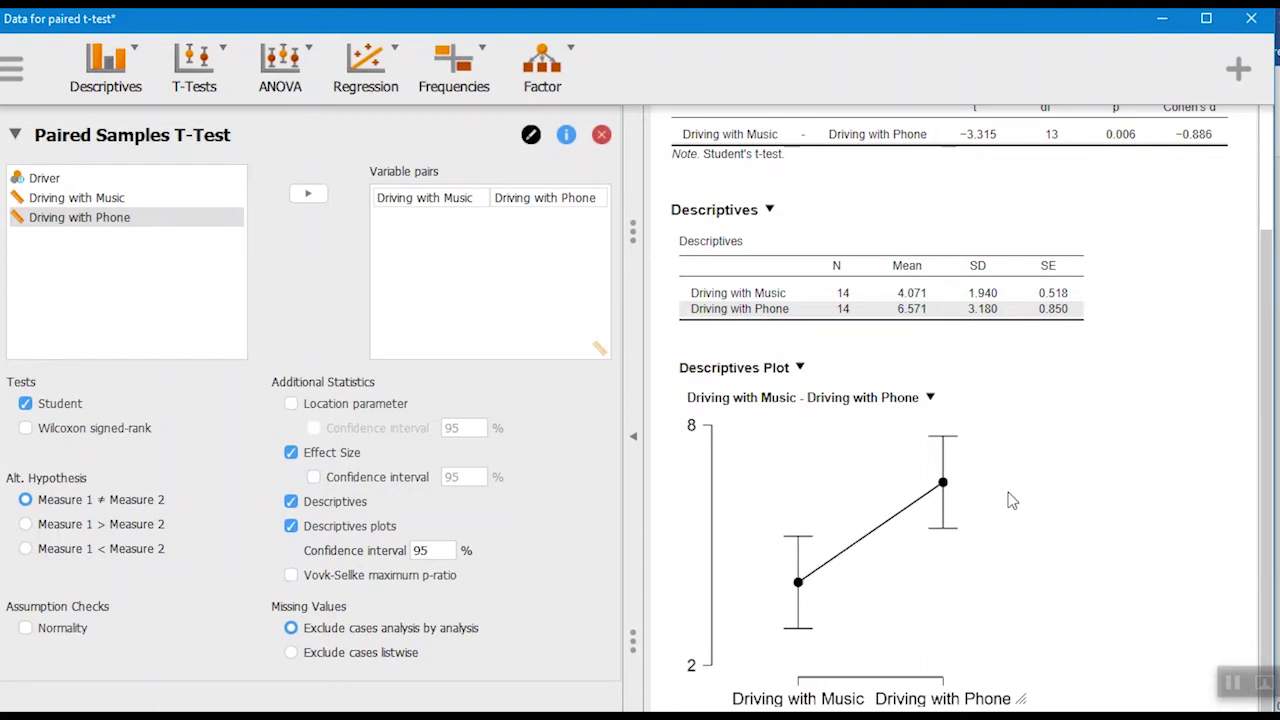
{"action": "scroll", "coordinate": [1006, 497], "scroll_direction": "up", "scroll_amount": 3}
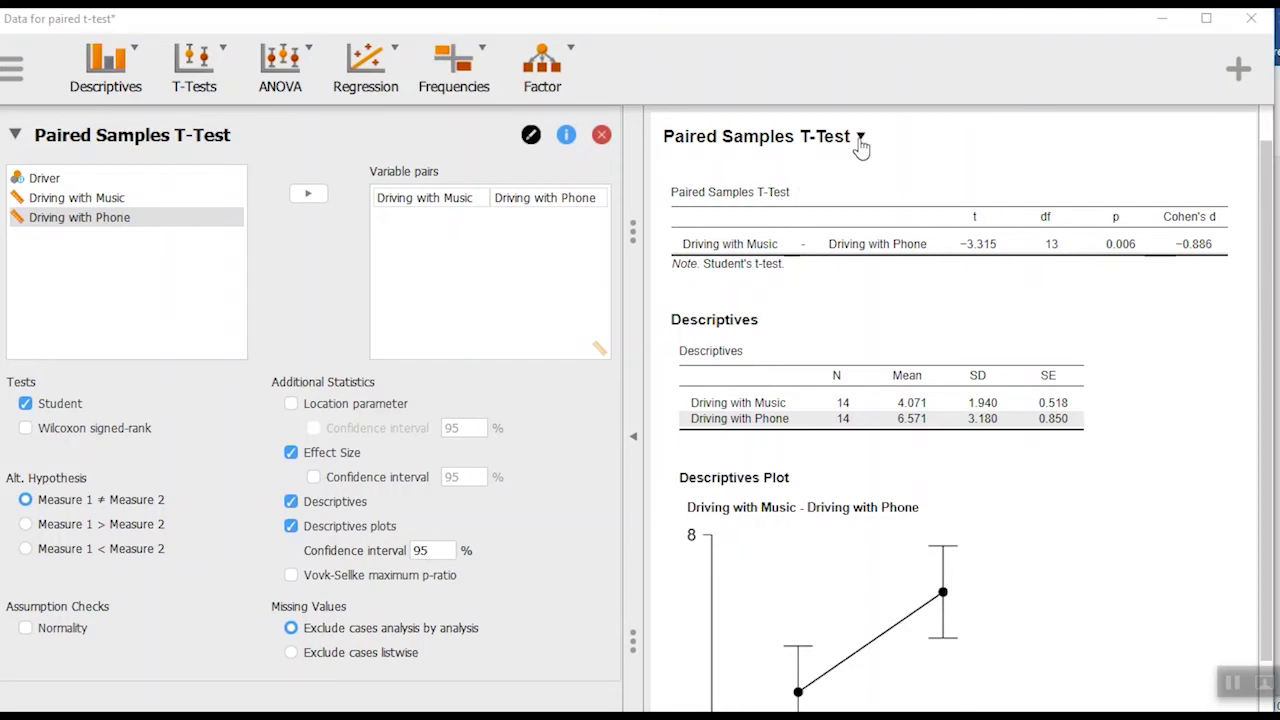
{"action": "left_click", "coordinate": [860, 137]}
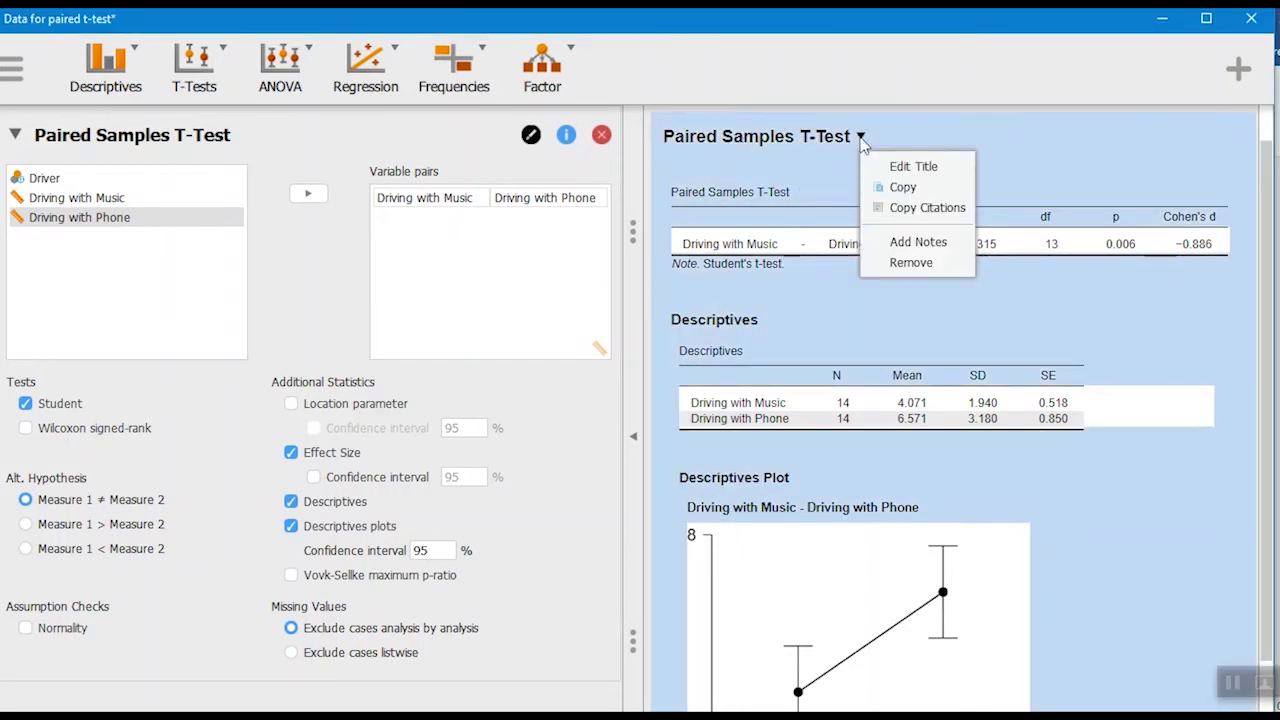
{"action": "left_click", "coordinate": [893, 187]}
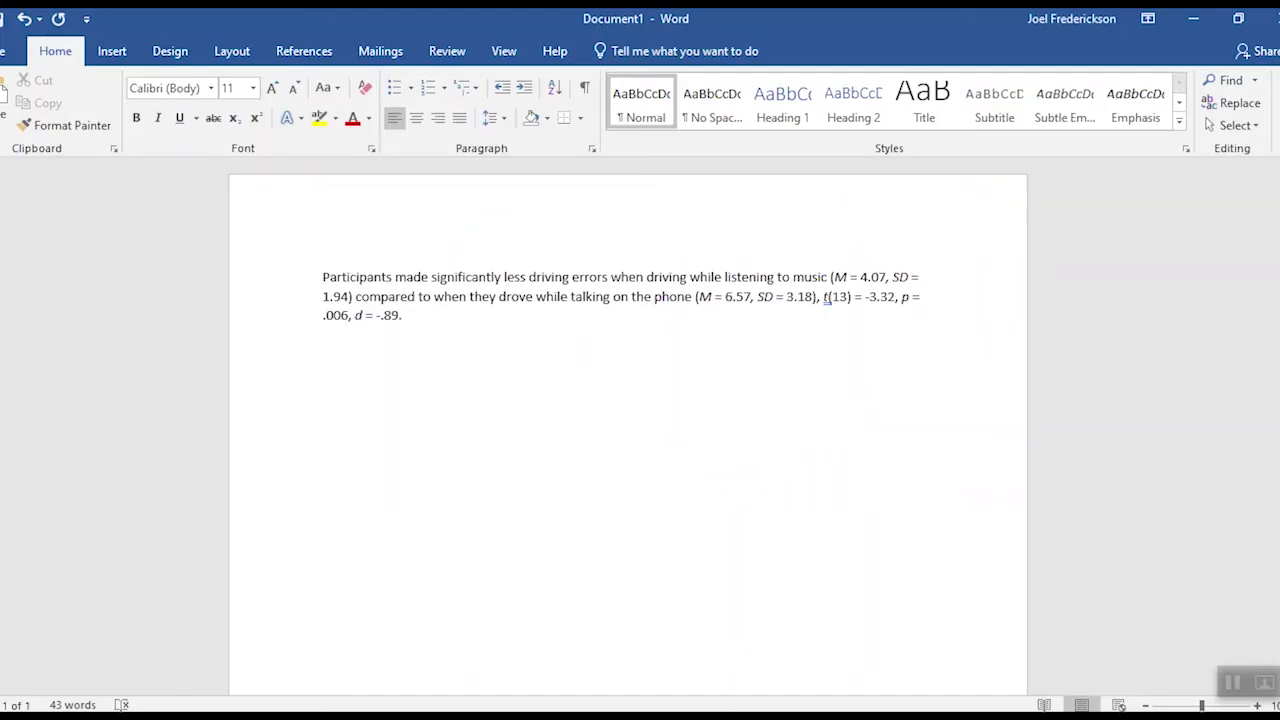
{"action": "key", "text": "ctrl+v"}
{"action": "scroll", "coordinate": [752, 357], "scroll_direction": "up", "scroll_amount": 10}
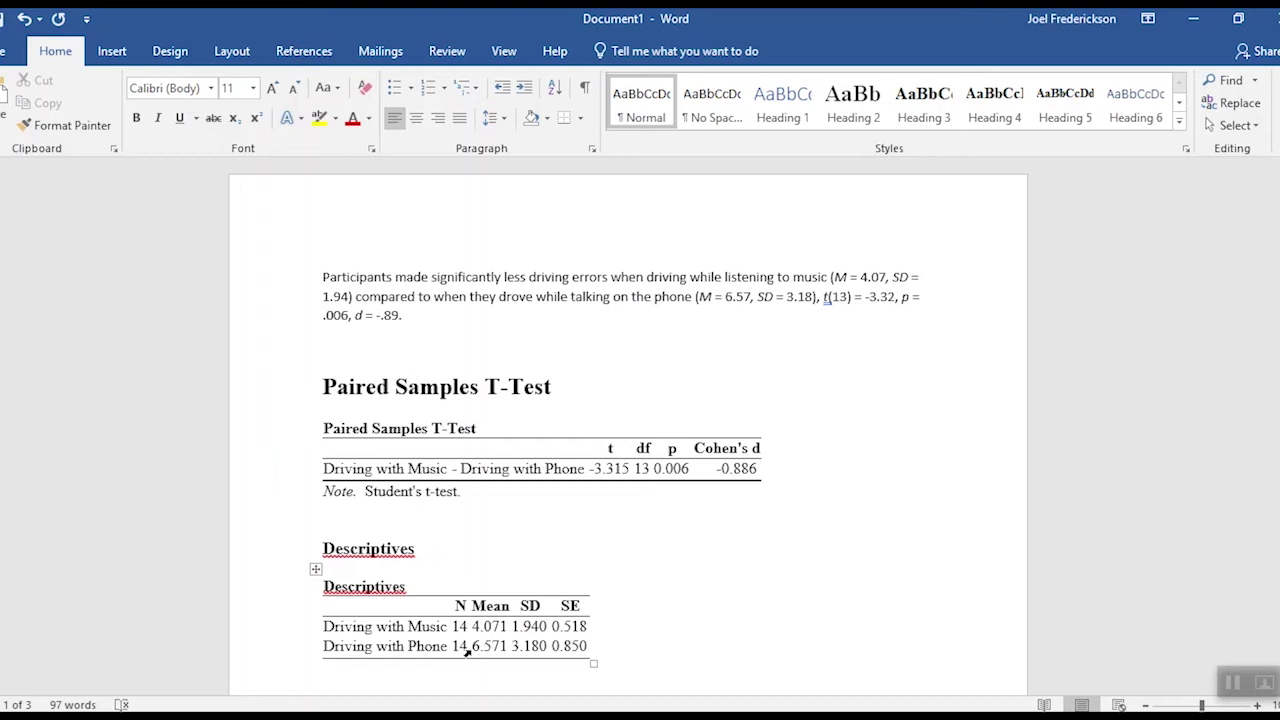
Step: Check the write-up's phone-condition mean and SD, degrees of freedom, t, p and Cohen's d against the pasted results tables
{"action": "left_click_drag", "start_coordinate": [474, 647], "coordinate": [521, 651]}
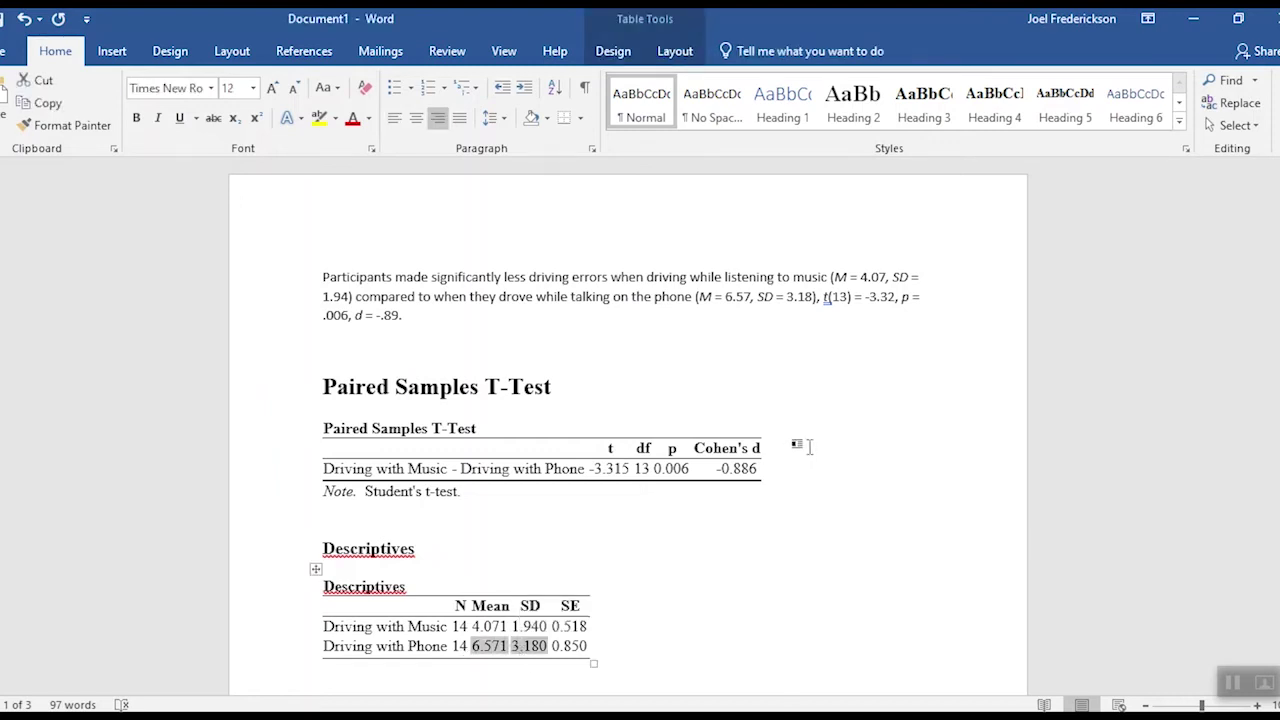
{"action": "left_click", "coordinate": [805, 446]}
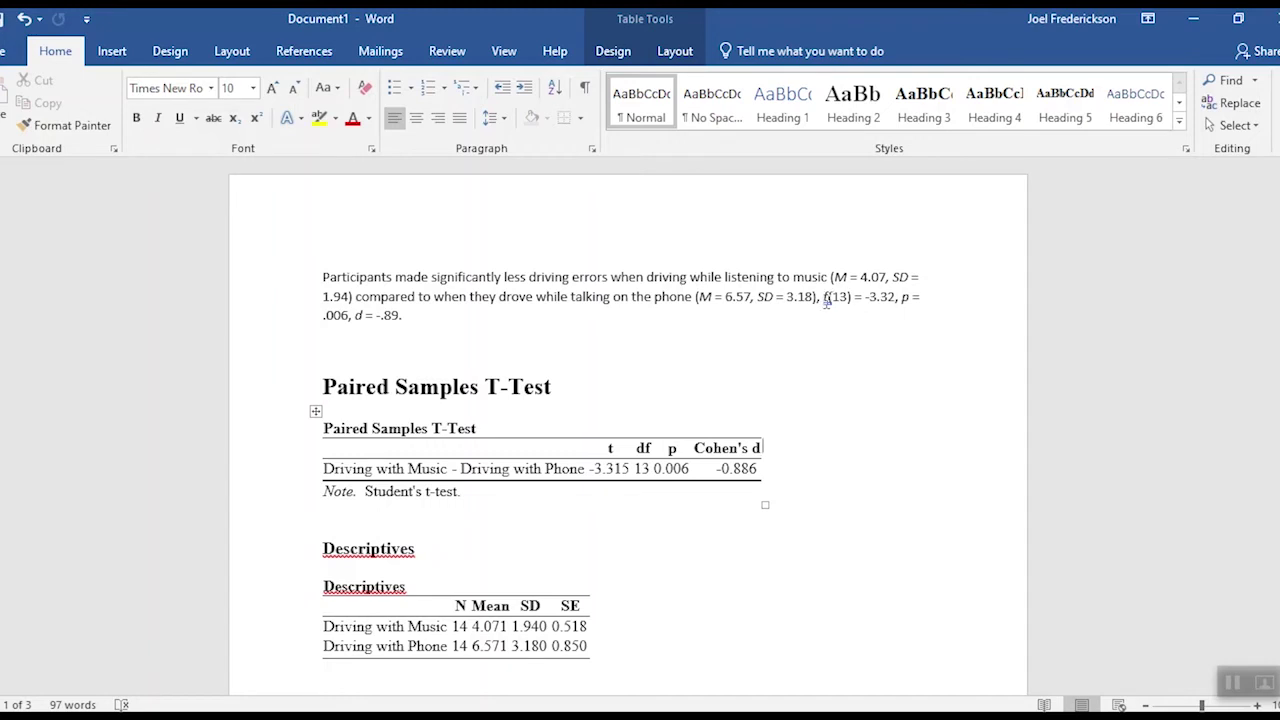
{"action": "left_click_drag", "start_coordinate": [827, 300], "coordinate": [847, 300]}
{"action": "double_click", "coordinate": [642, 468]}
{"action": "key", "text": "ctrl+v"}
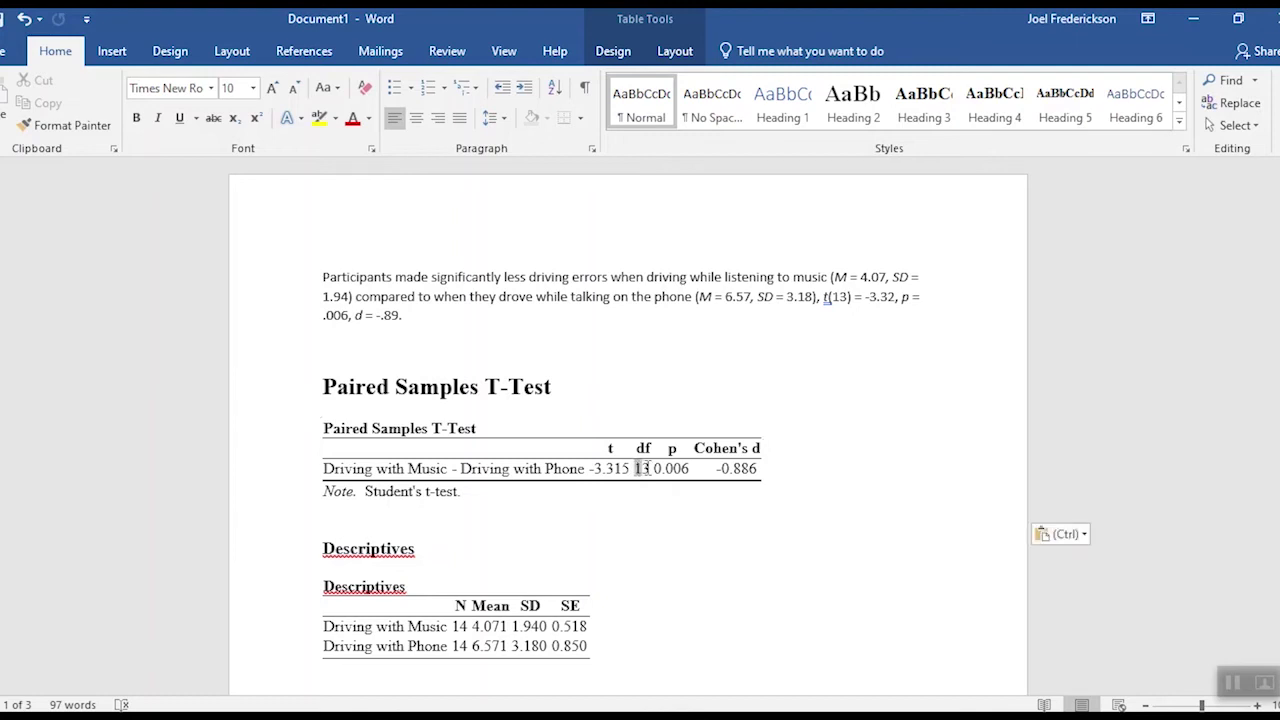
{"action": "left_click", "coordinate": [798, 372]}
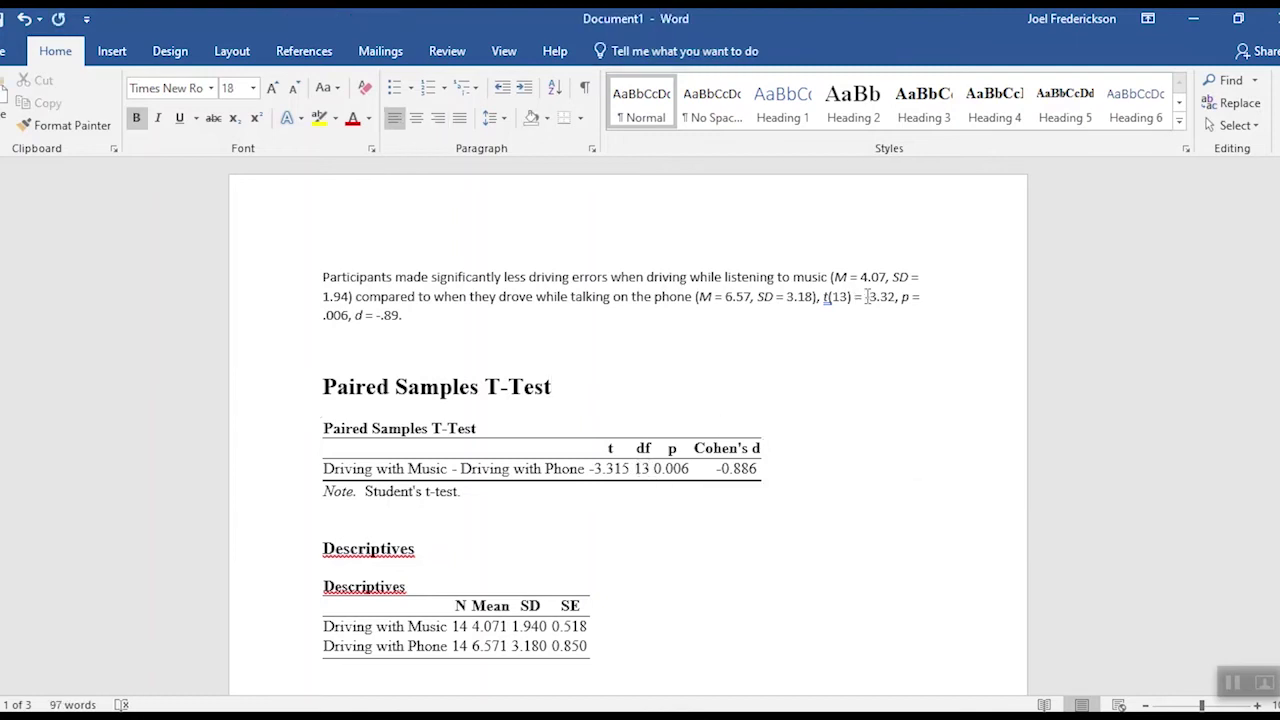
{"action": "double_click", "coordinate": [603, 468]}
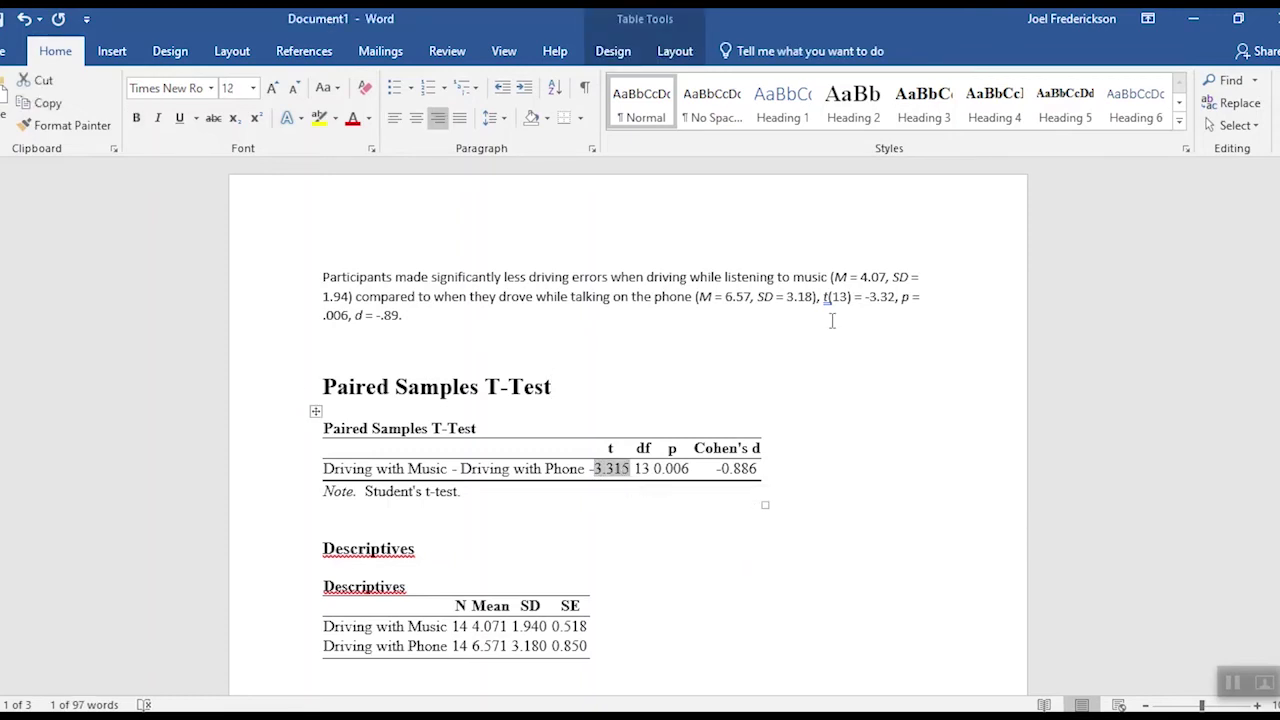
{"action": "left_click", "coordinate": [911, 305]}
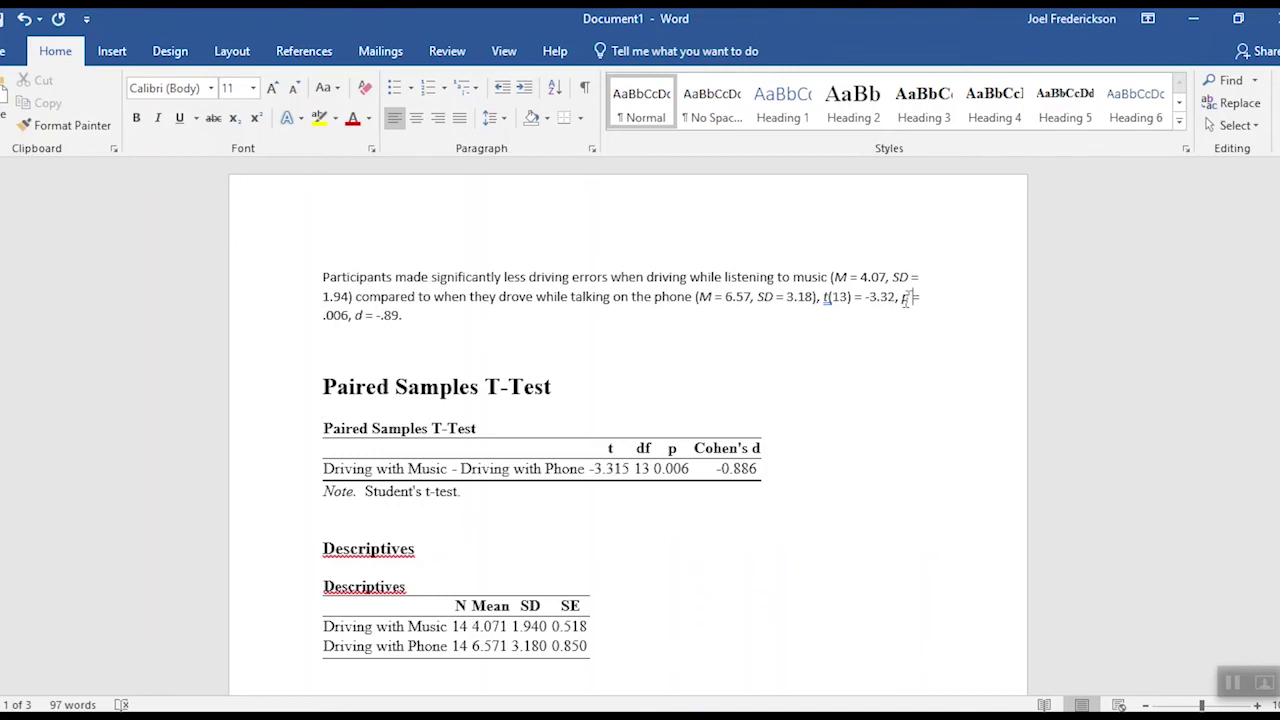
{"action": "left_click_drag", "start_coordinate": [655, 470], "coordinate": [690, 469]}
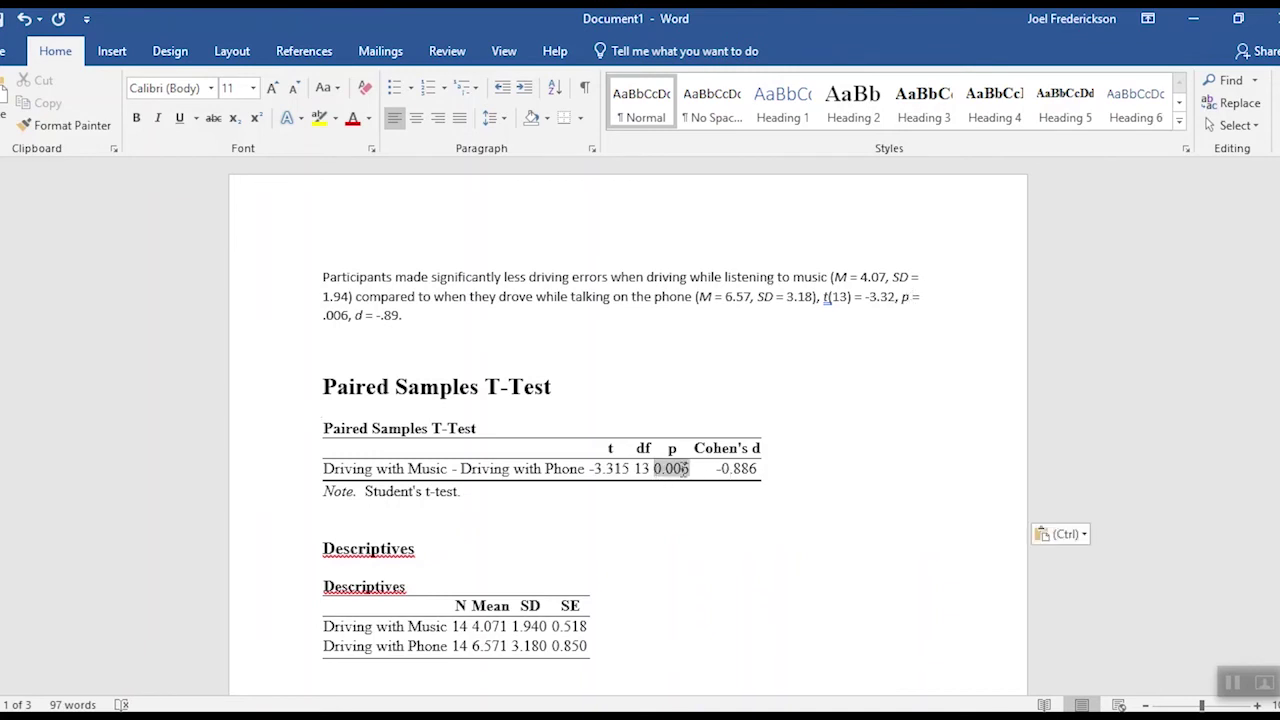
{"action": "left_click", "coordinate": [742, 396]}
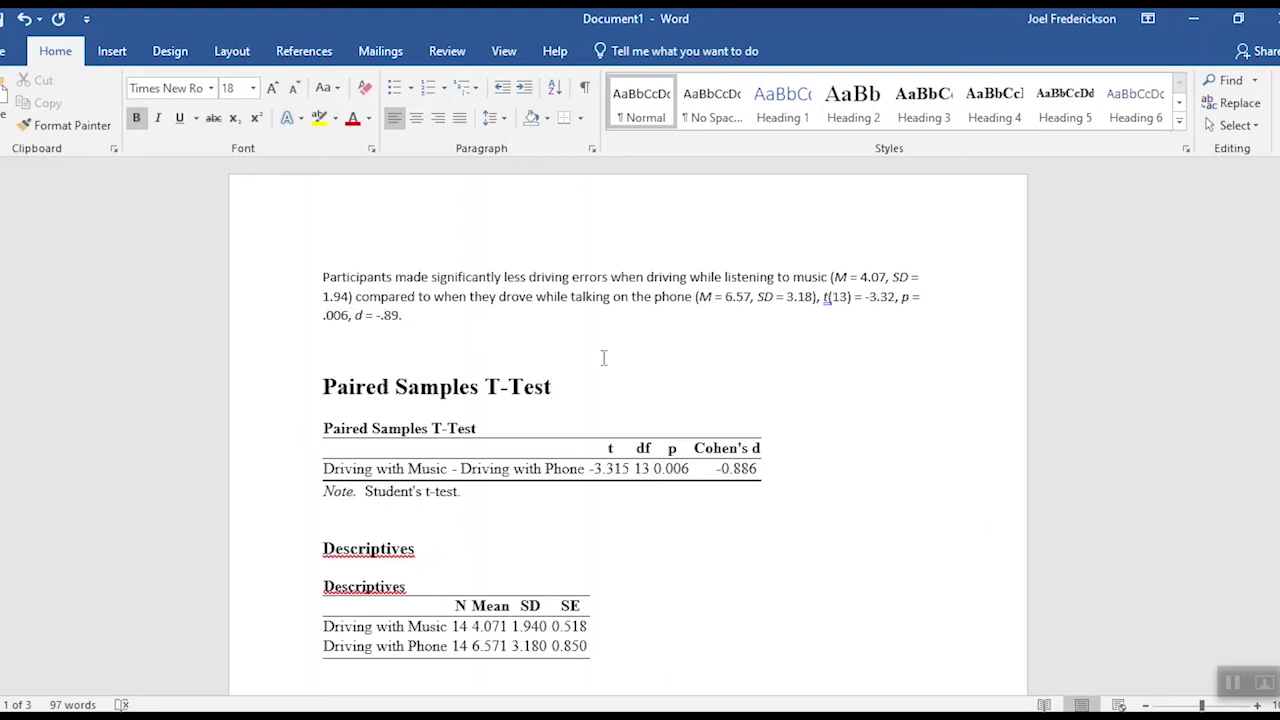
{"action": "left_click_drag", "start_coordinate": [718, 469], "coordinate": [757, 469]}
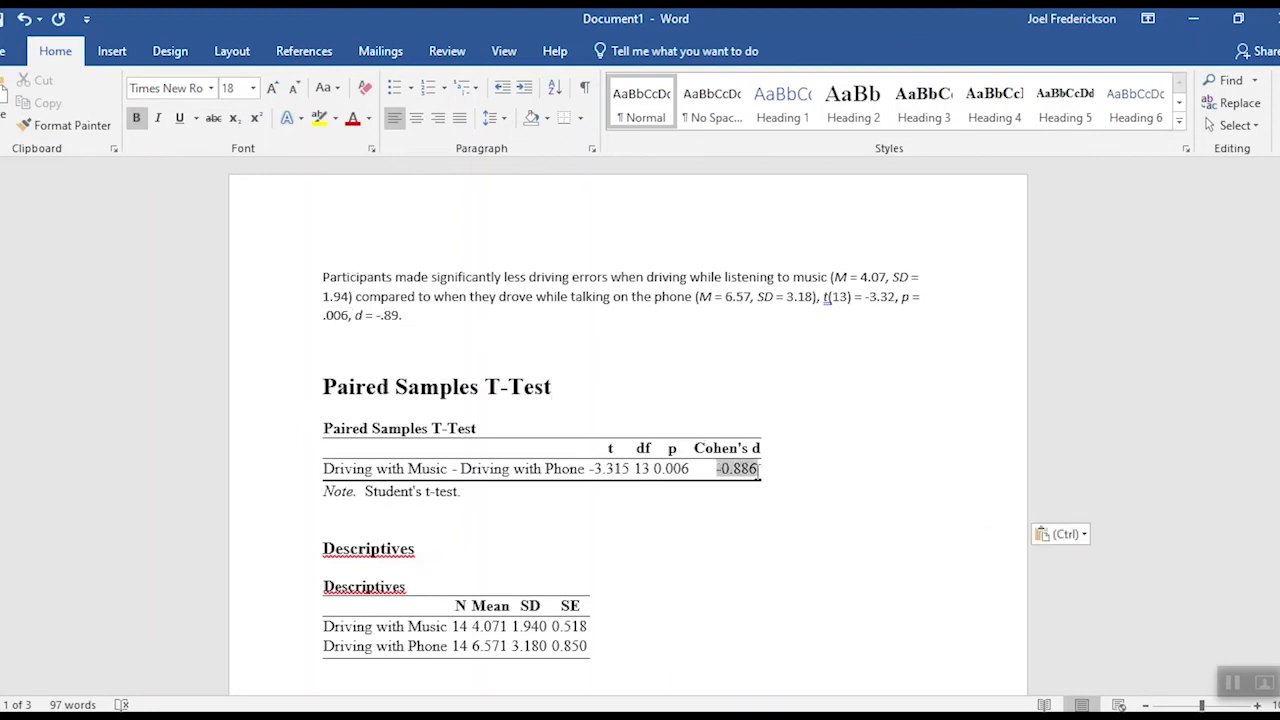
{"action": "left_click", "coordinate": [437, 327]}
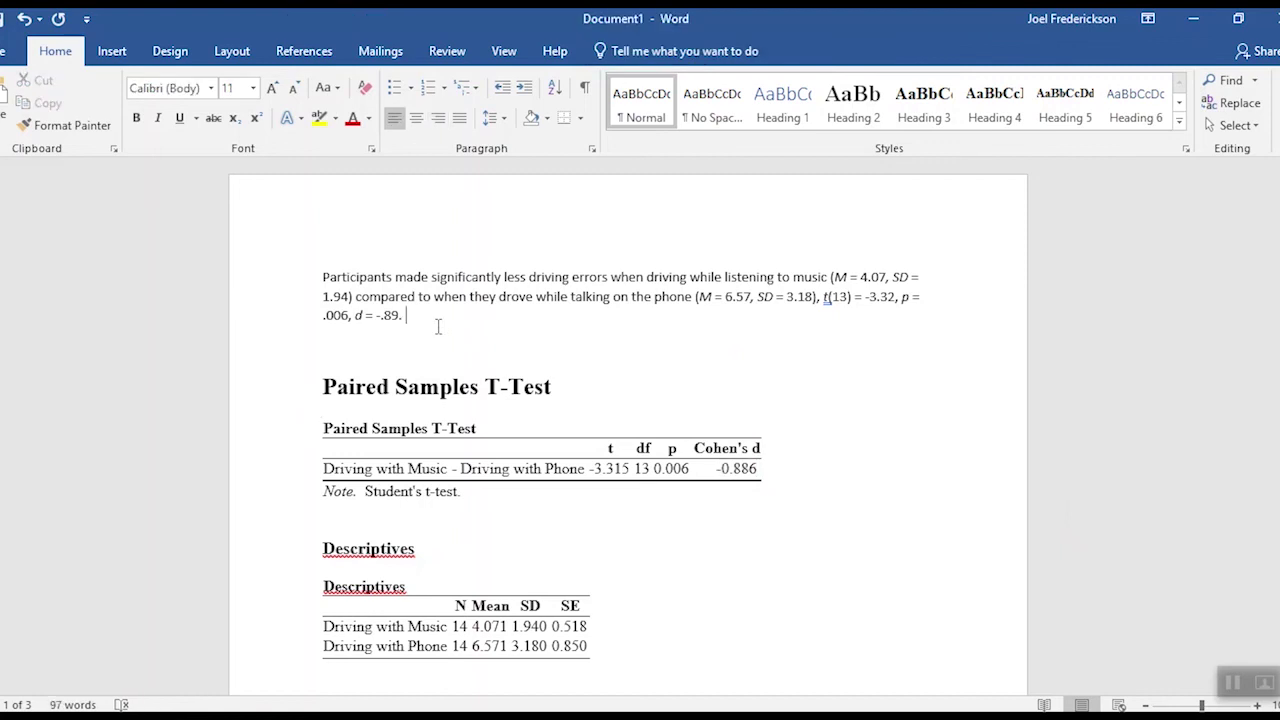